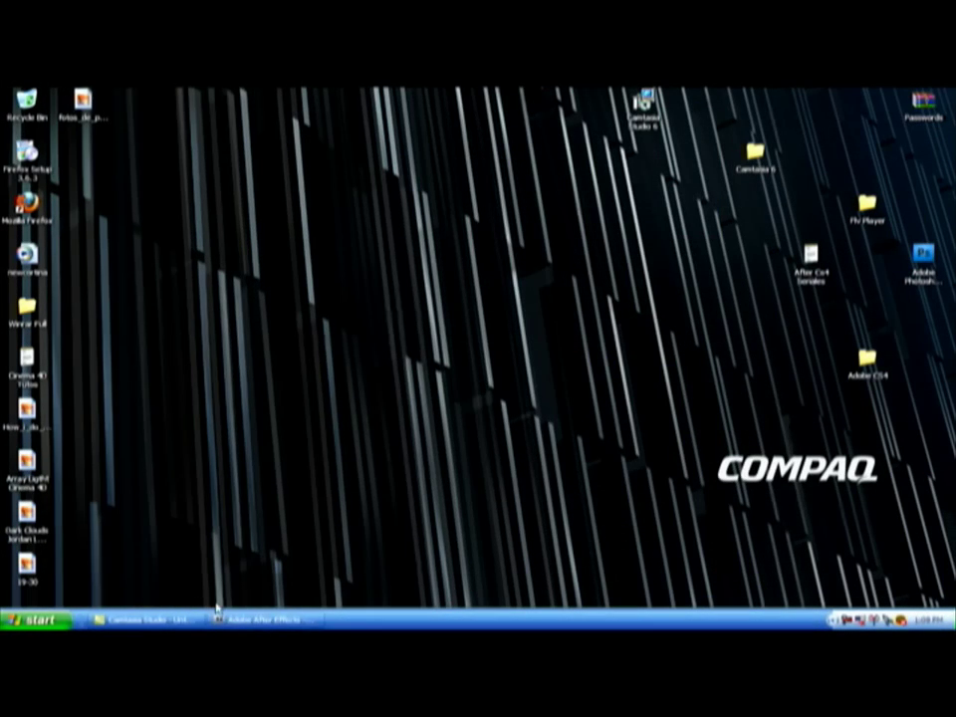
Restore the After Effects window from the taskbar, showing the empty untitled project
{"action": "left_click", "coordinate": [221, 618]}
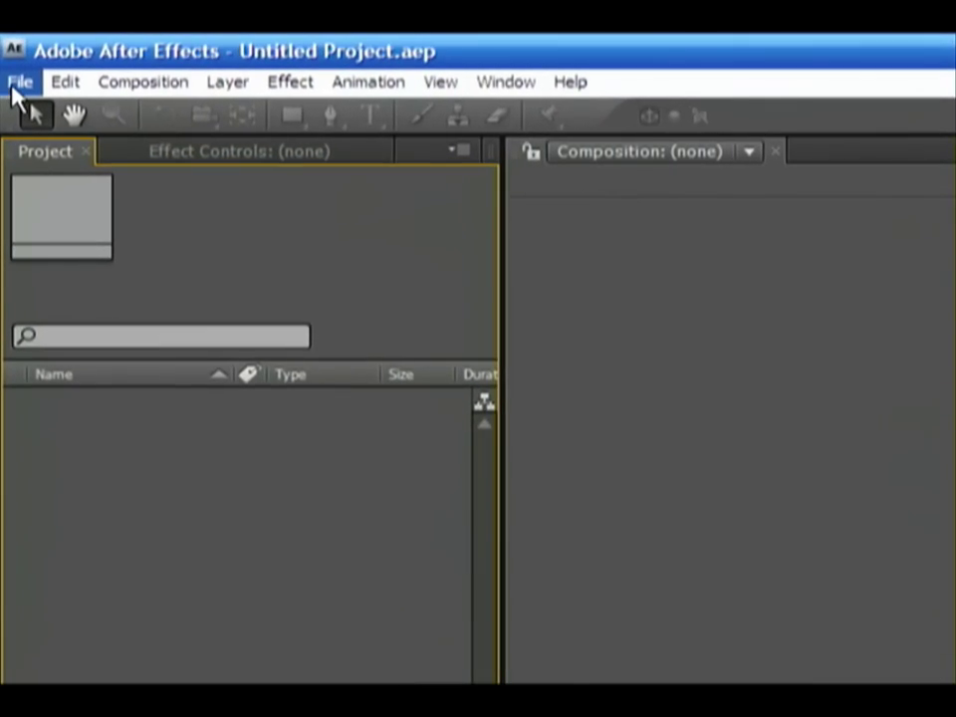
Import Abajo.JPG and Arriba.JPG from the Nuva Live folder via File > Import > File
{"action": "left_click", "coordinate": [8, 111]}
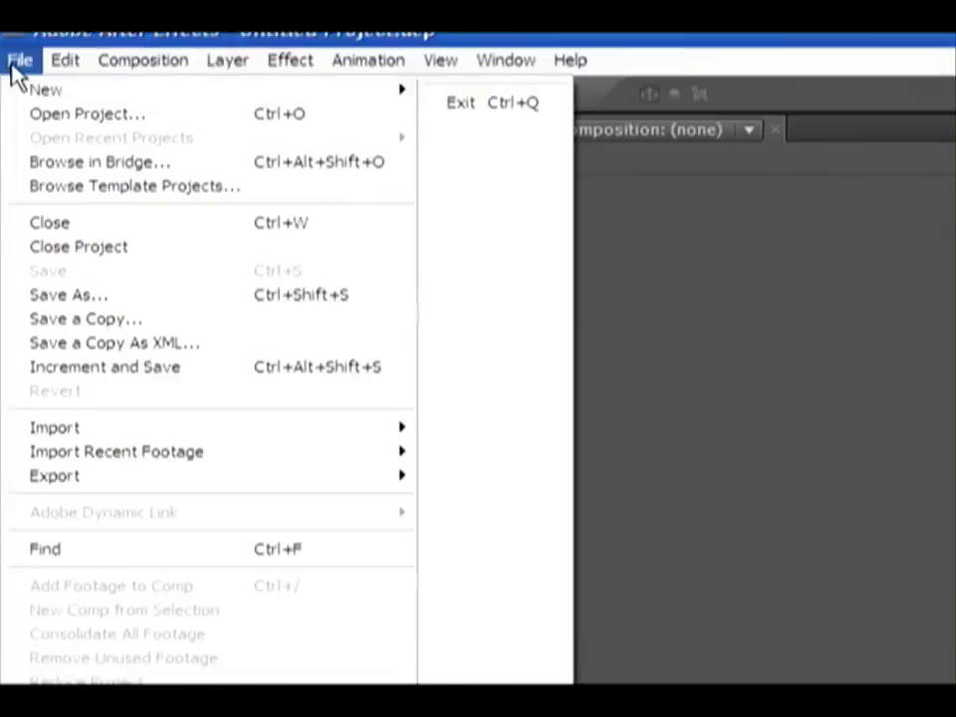
{"action": "mouse_move", "coordinate": [410, 435]}
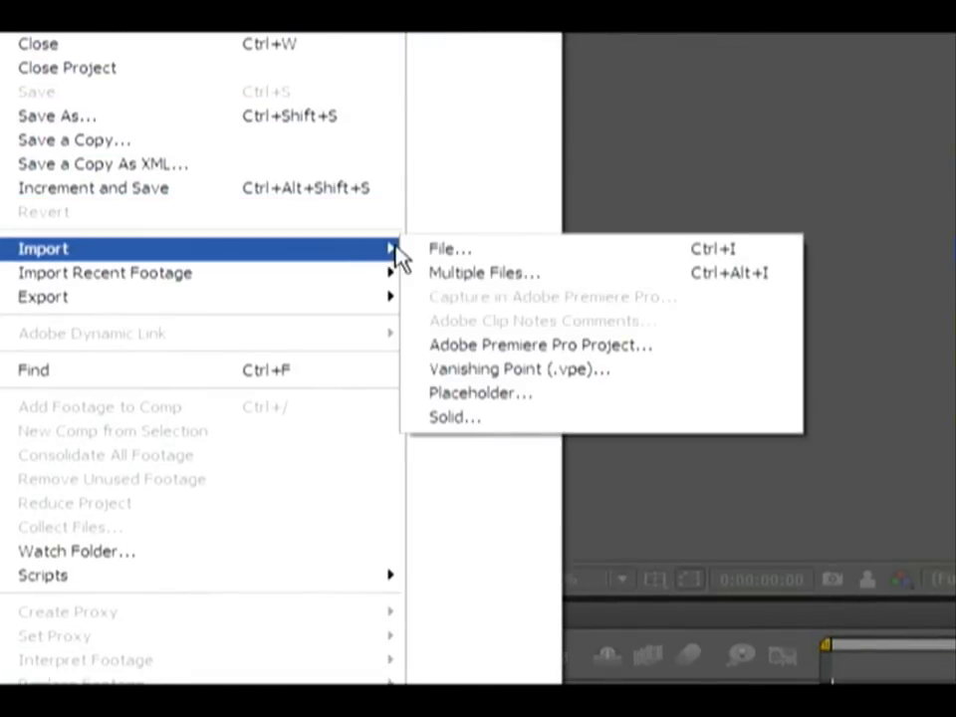
{"action": "left_click", "coordinate": [422, 258]}
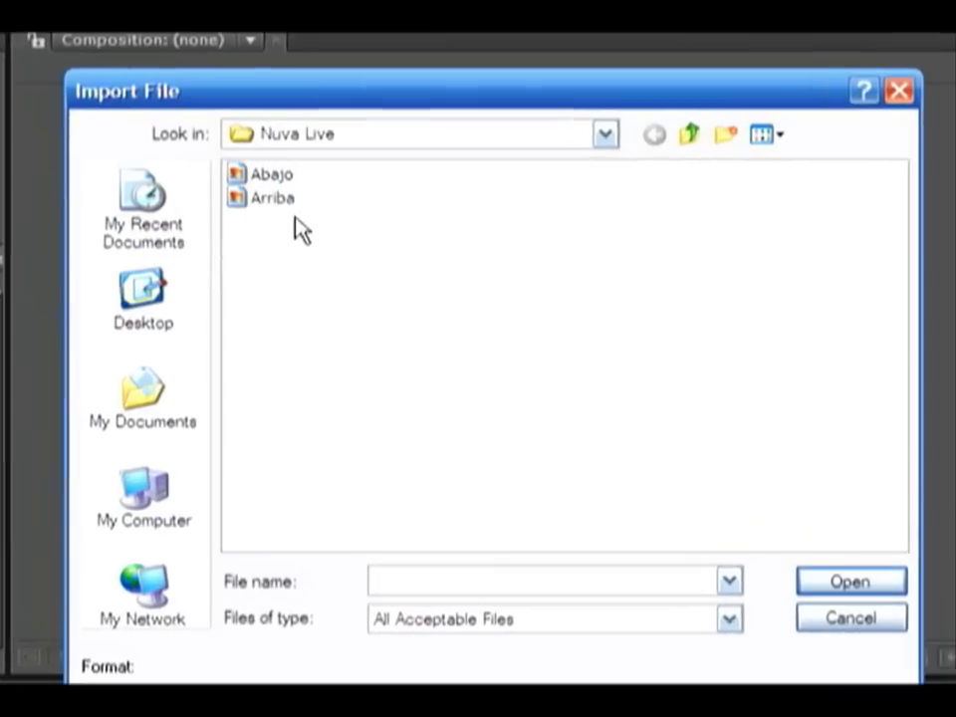
{"action": "left_click_drag", "start_coordinate": [317, 213], "coordinate": [308, 179]}
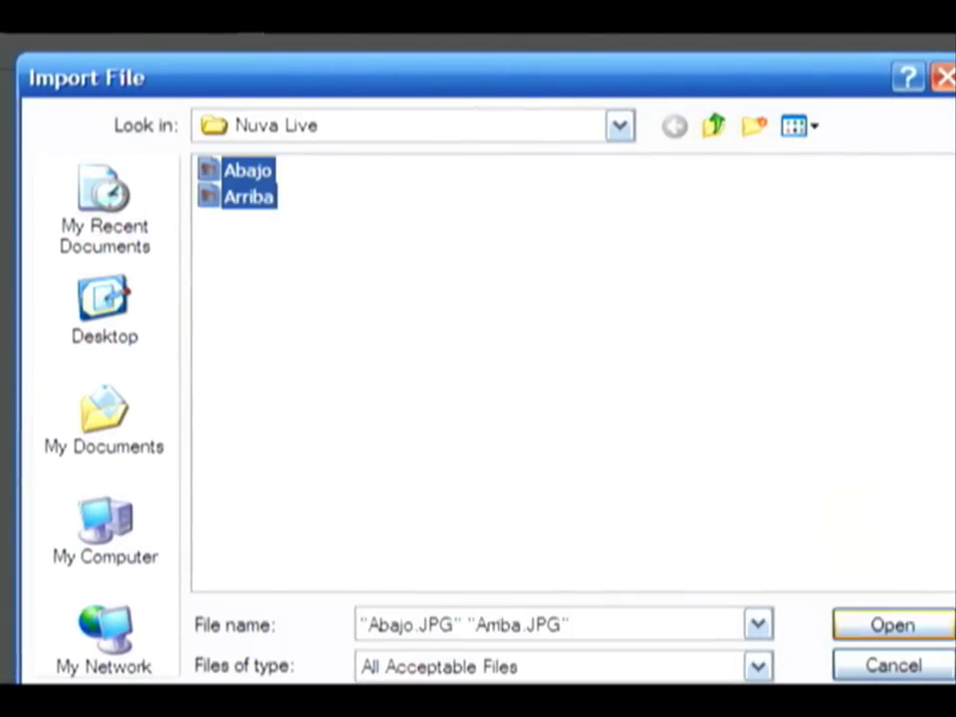
{"action": "left_click", "coordinate": [902, 627]}
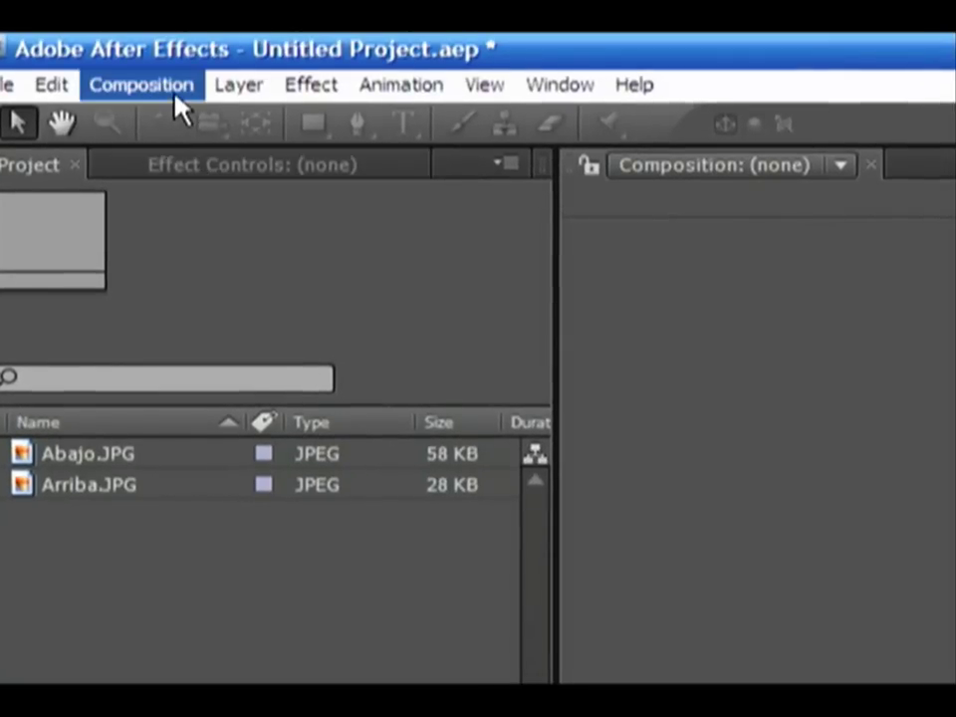
Create Comp 1 with the NTSC DV 720×480 preset, 29.97 fps, 0;00;10;00 duration
{"action": "left_click", "coordinate": [176, 100]}
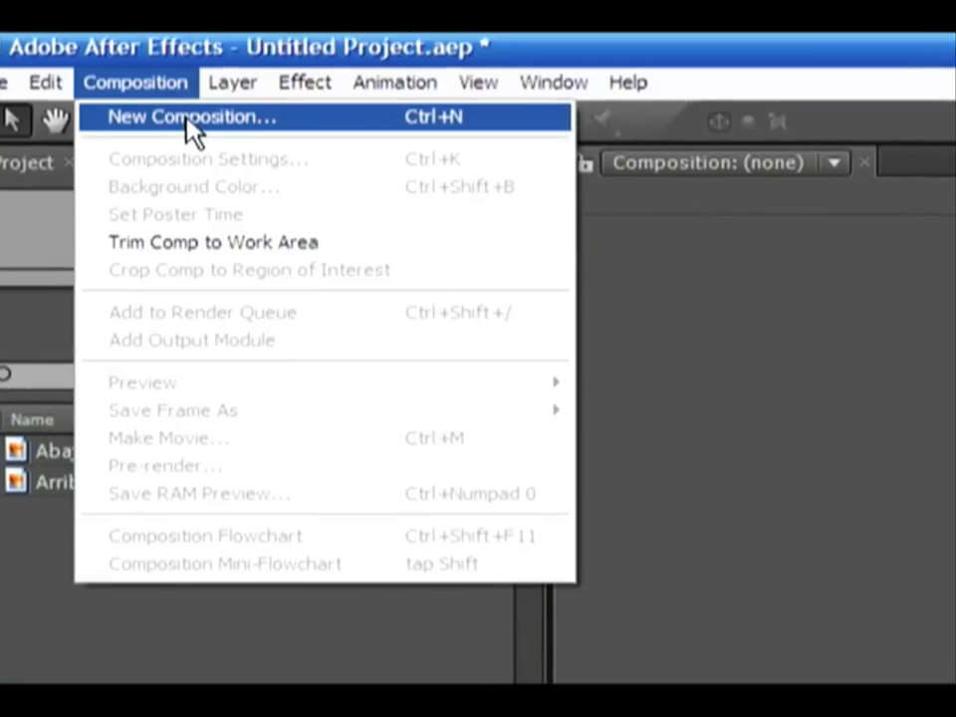
{"action": "left_click", "coordinate": [191, 119]}
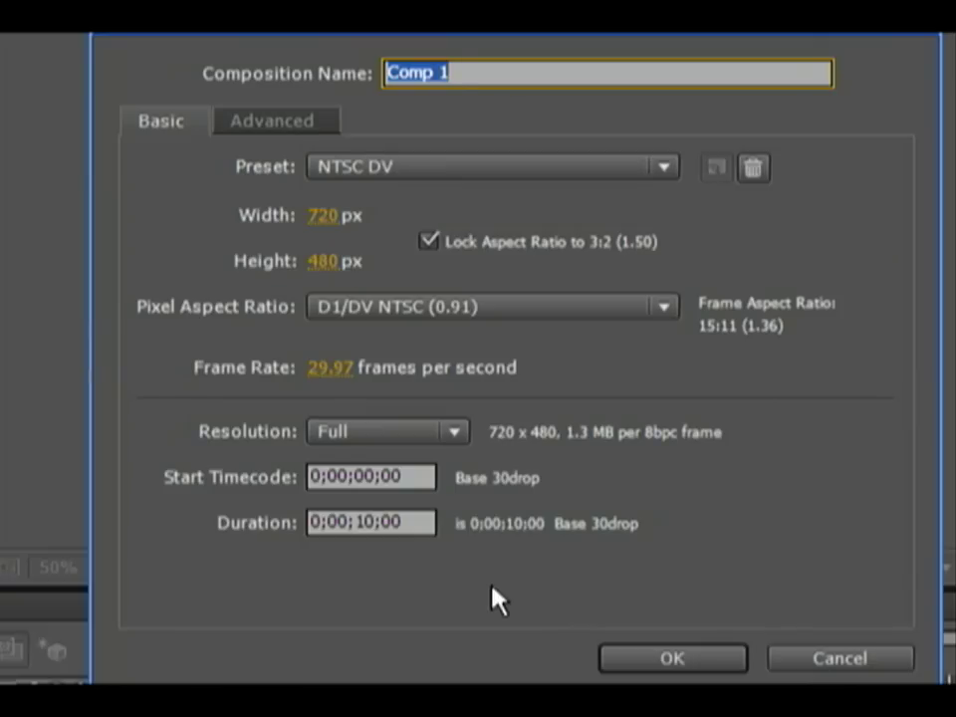
{"action": "left_click", "coordinate": [665, 659]}
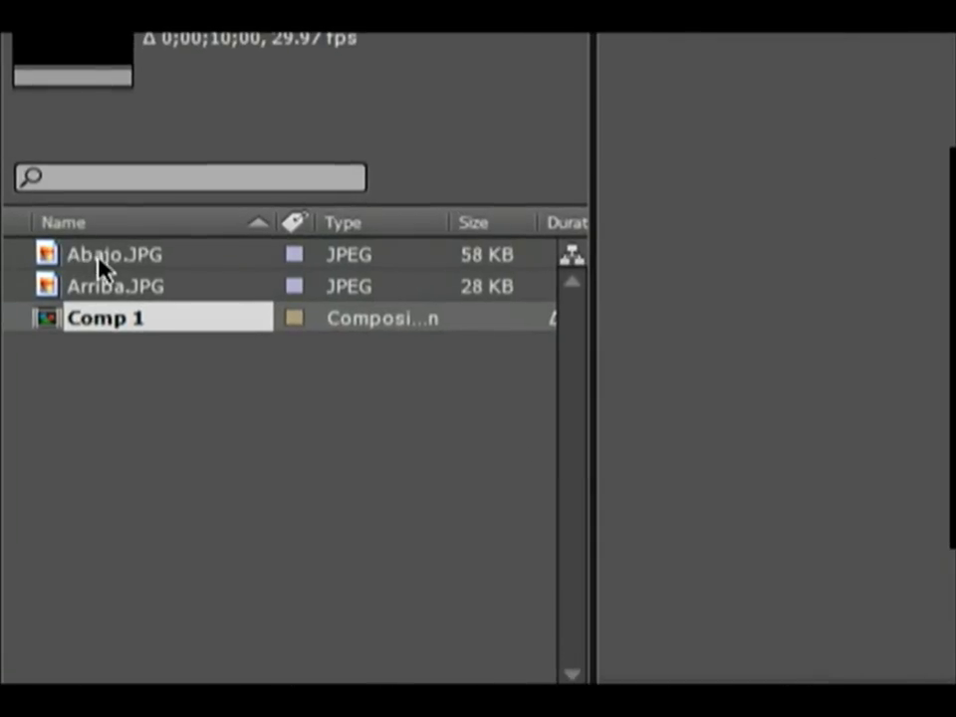
Drop Abajo.JPG, then Arriba.JPG, into Comp 1, placing the sky just above the field's horizon
{"action": "left_click", "coordinate": [98, 257]}
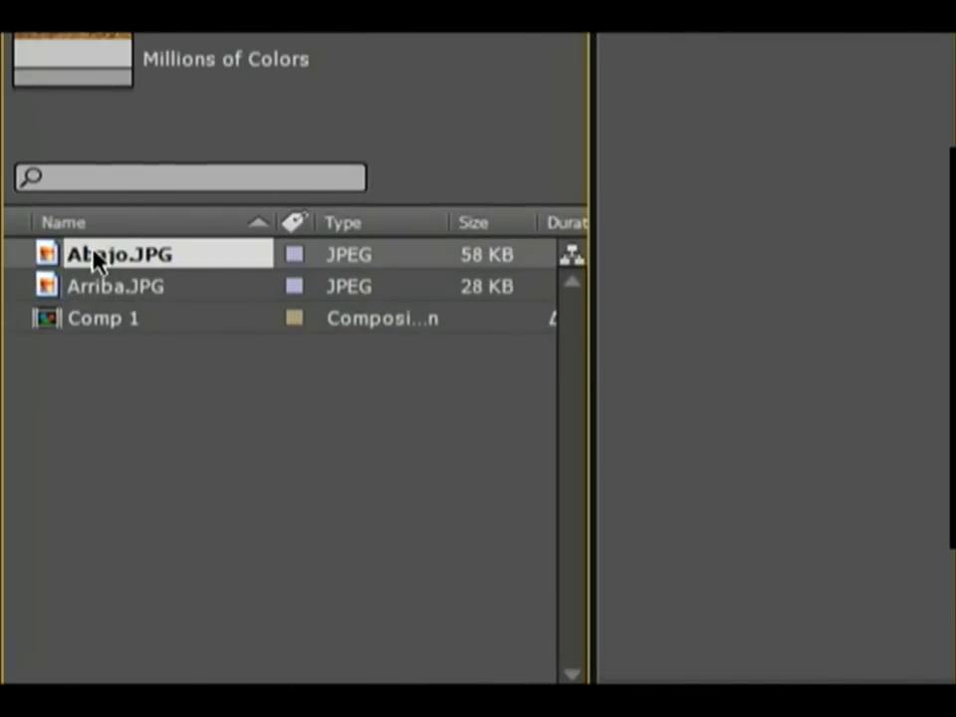
{"action": "left_click_drag", "start_coordinate": [98, 257], "coordinate": [654, 398]}
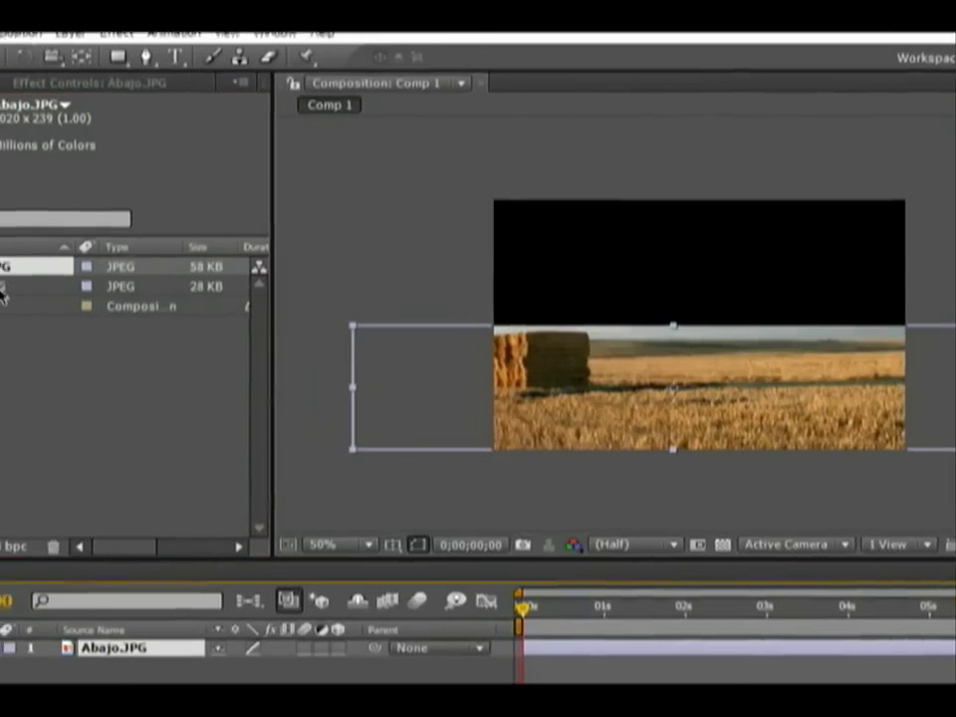
{"action": "left_click", "coordinate": [3, 287]}
{"action": "left_click_drag", "start_coordinate": [3, 287], "coordinate": [504, 276]}
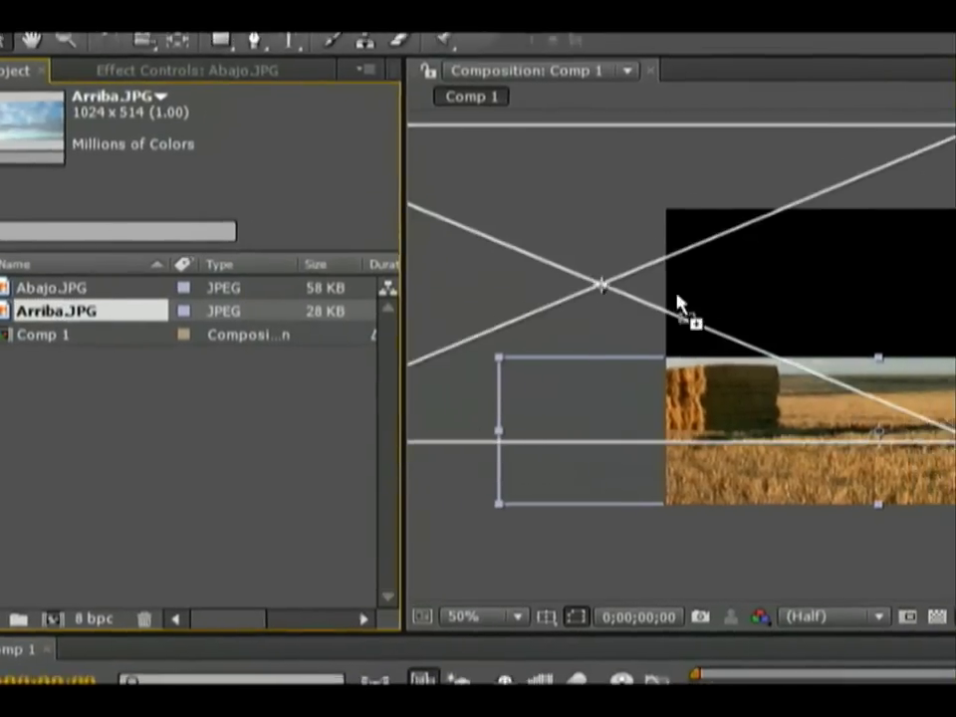
{"action": "left_click_drag", "start_coordinate": [677, 297], "coordinate": [885, 205]}
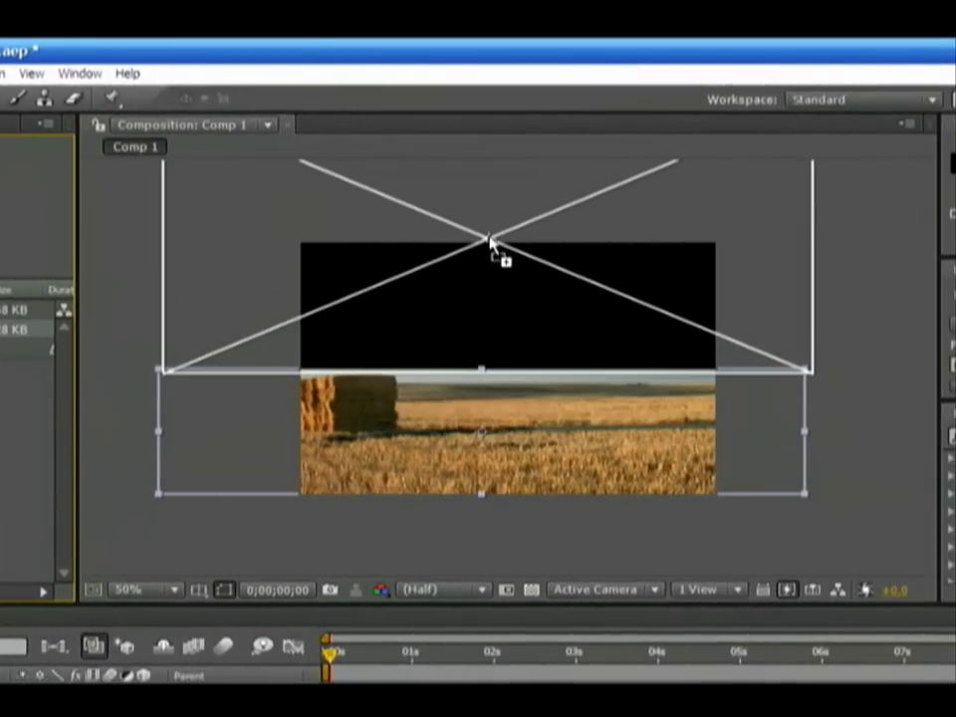
{"action": "left_click_drag", "start_coordinate": [489, 240], "coordinate": [491, 241]}
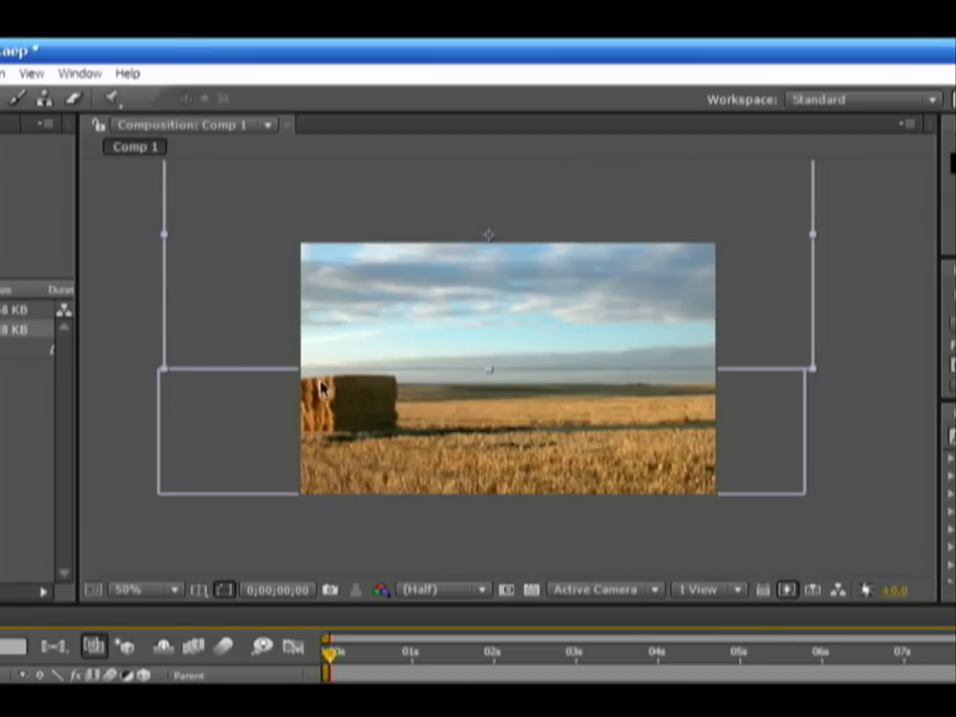
{"action": "key", "text": "slash"}
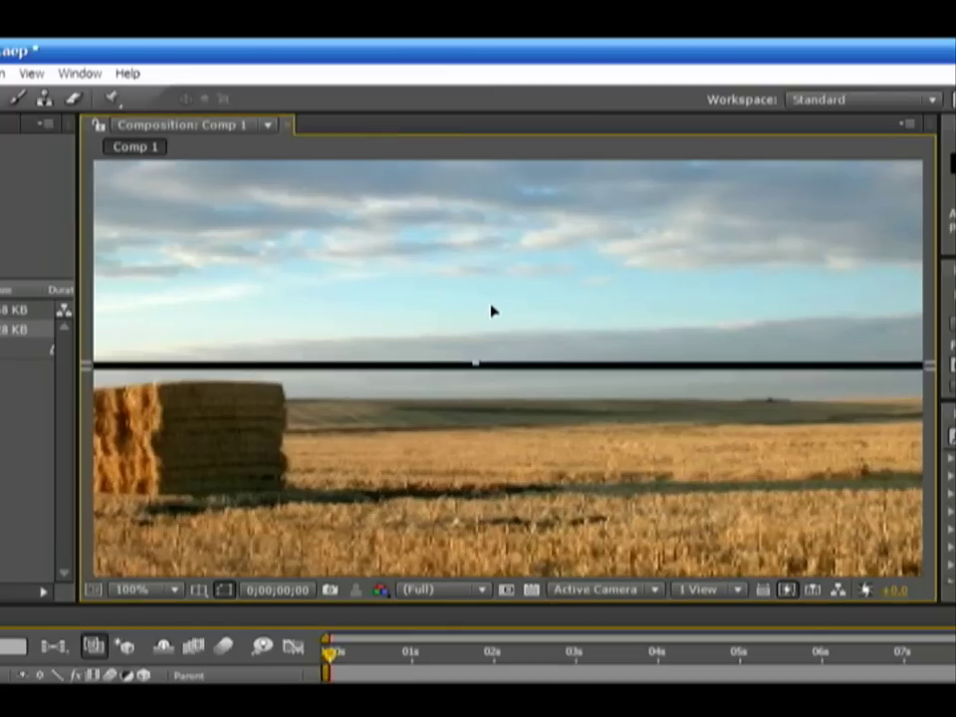
Return the viewer to 50% zoom and select the Rectangle Tool
{"action": "key", "text": "comma"}
{"action": "key", "text": "comma"}
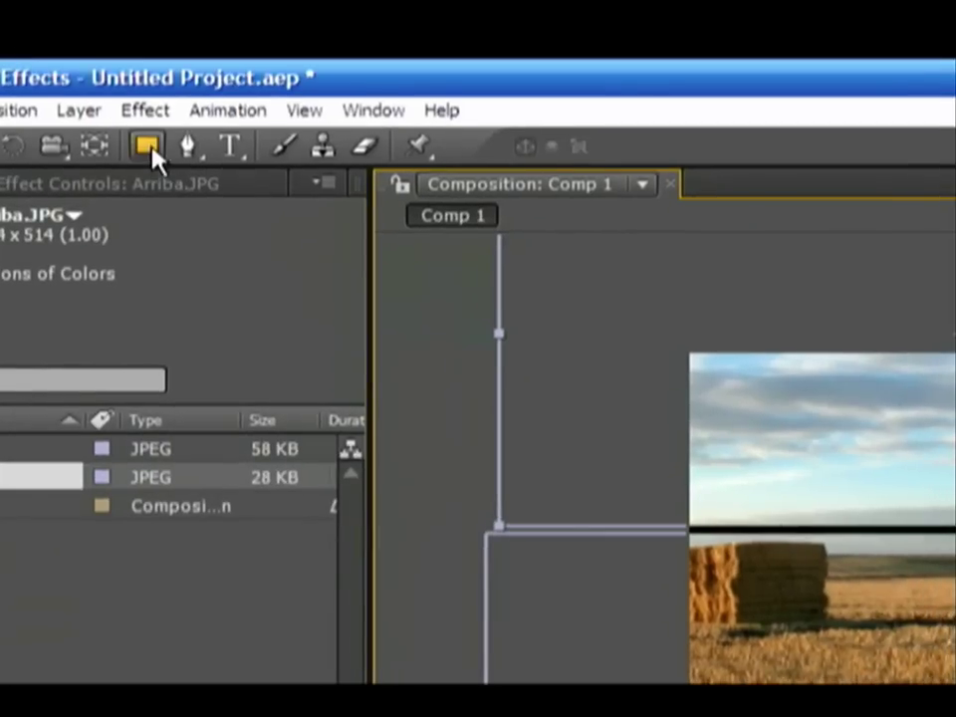
{"action": "left_click", "coordinate": [148, 147]}
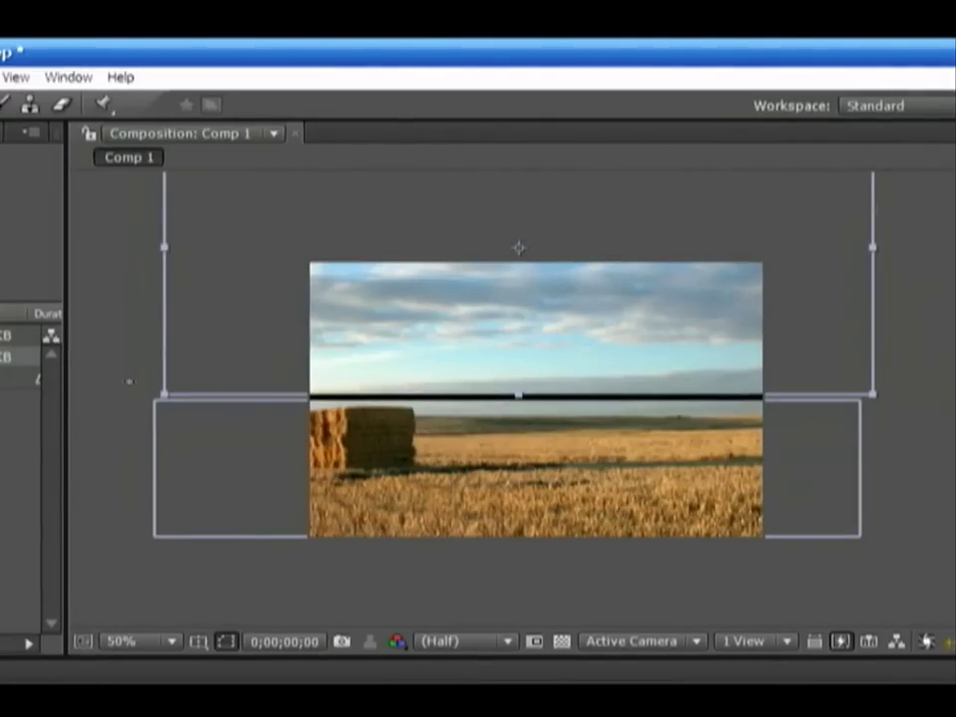
Draw a rectangular mask over the sky portion of Arriba.JPG
{"action": "left_click_drag", "start_coordinate": [127, 380], "coordinate": [943, 149]}
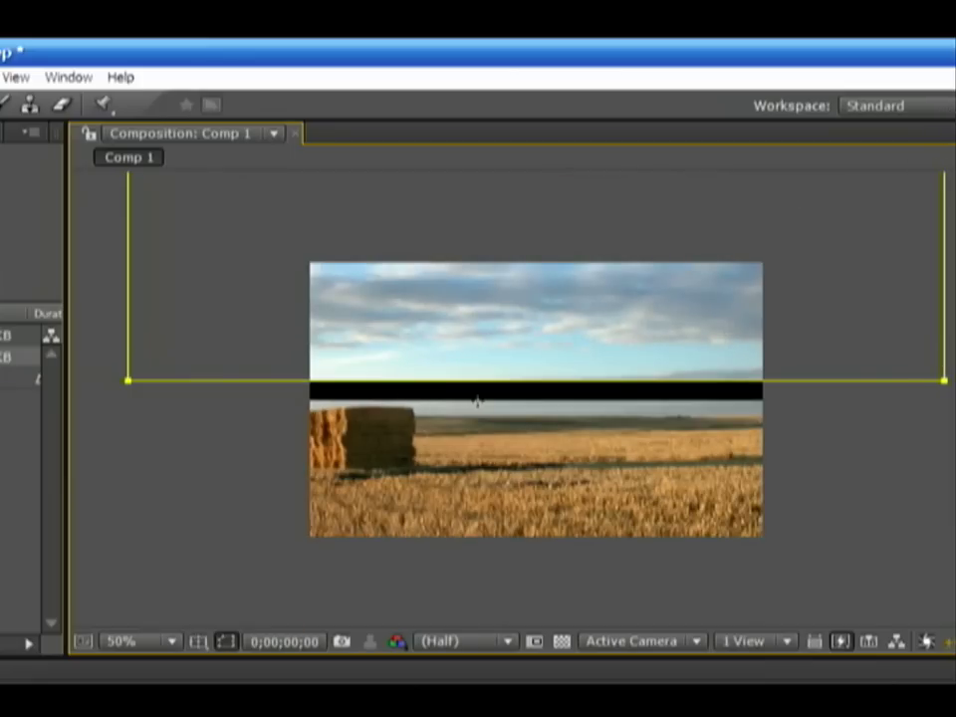
{"action": "scroll", "coordinate": [476, 401], "scroll_direction": "up", "scroll_amount": 2}
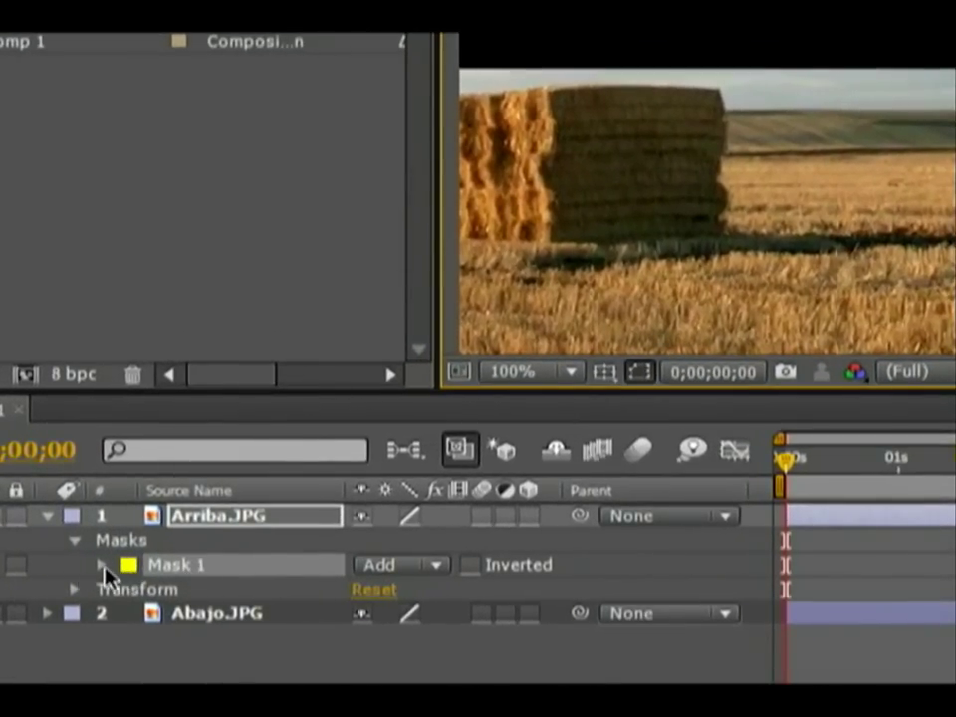
Feather Mask 1's edge and nudge the mask's bottom edge slightly lower
{"action": "left_click", "coordinate": [103, 566]}
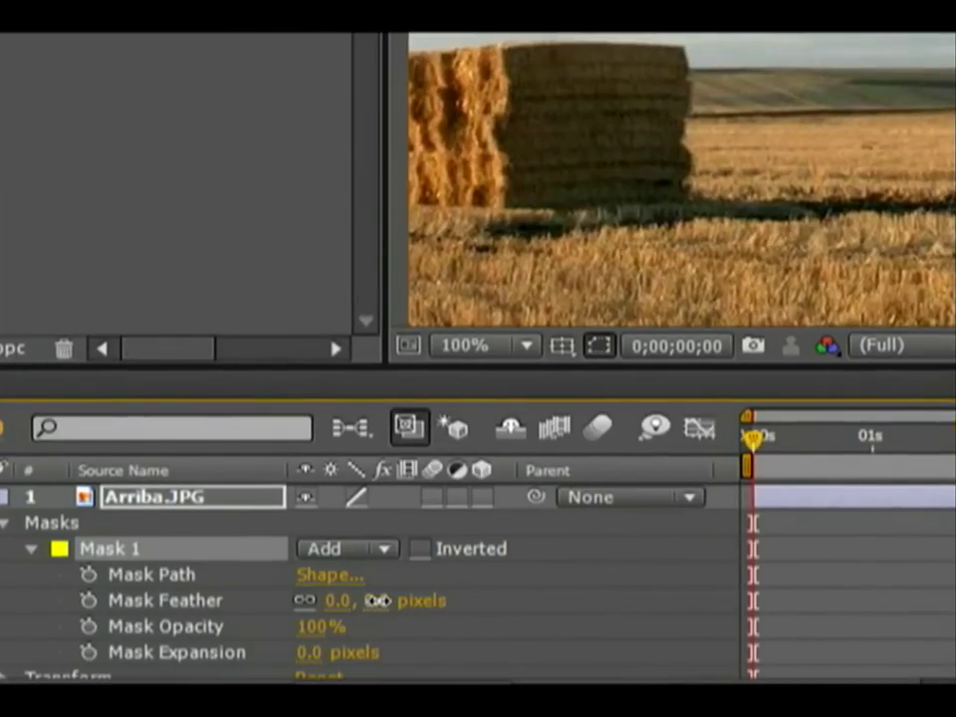
{"action": "left_click_drag", "start_coordinate": [378, 601], "coordinate": [379, 600]}
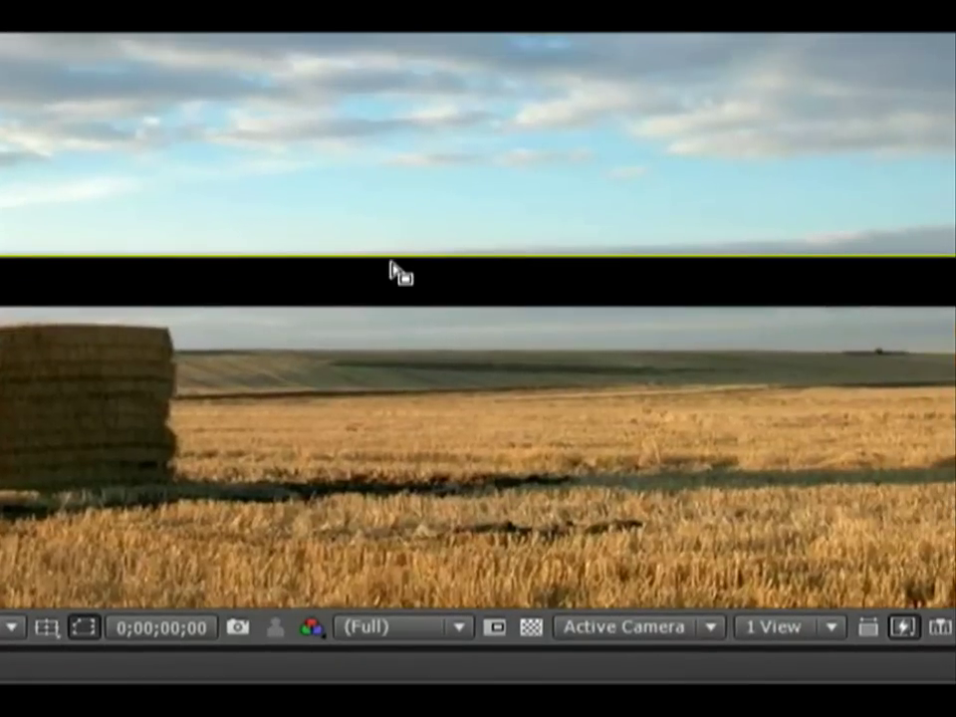
{"action": "left_click", "coordinate": [565, 201]}
{"action": "left_click_drag", "start_coordinate": [548, 176], "coordinate": [548, 231]}
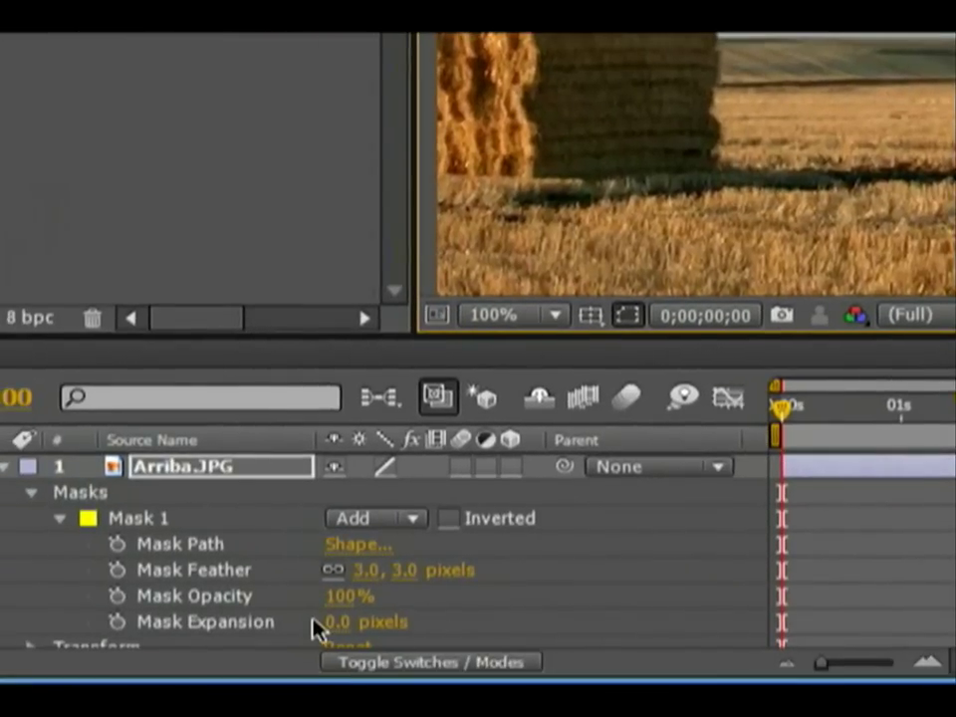
Set Mask Expansion to 5, then pan and zoom to check the horizon blend
{"action": "scroll", "coordinate": [399, 605], "scroll_direction": "down", "scroll_amount": 2}
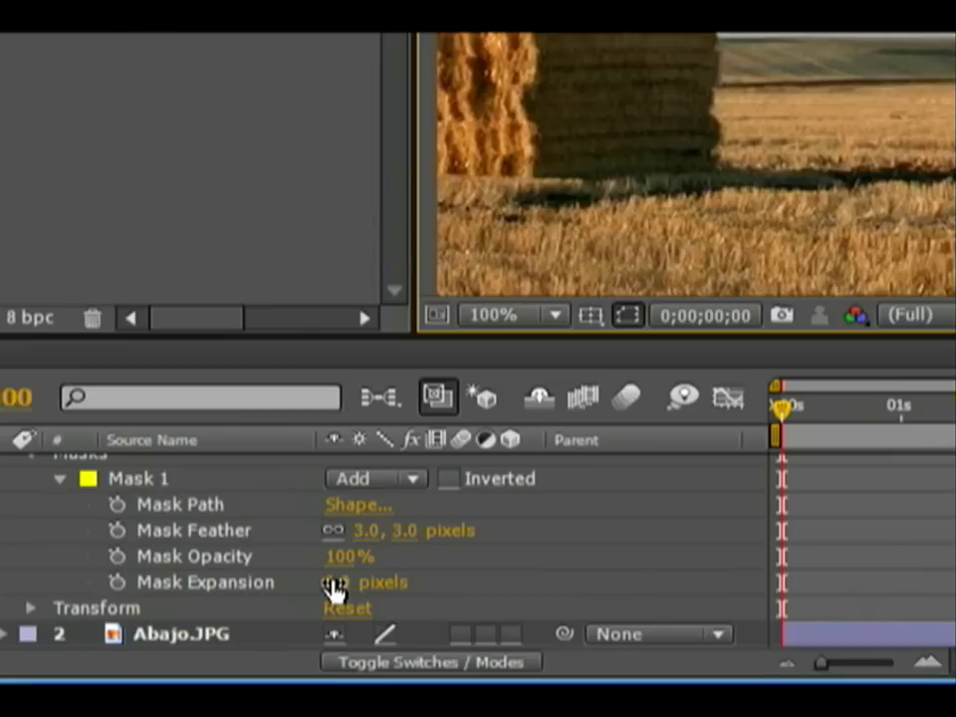
{"action": "left_click", "coordinate": [338, 583]}
{"action": "type", "text": "5"}
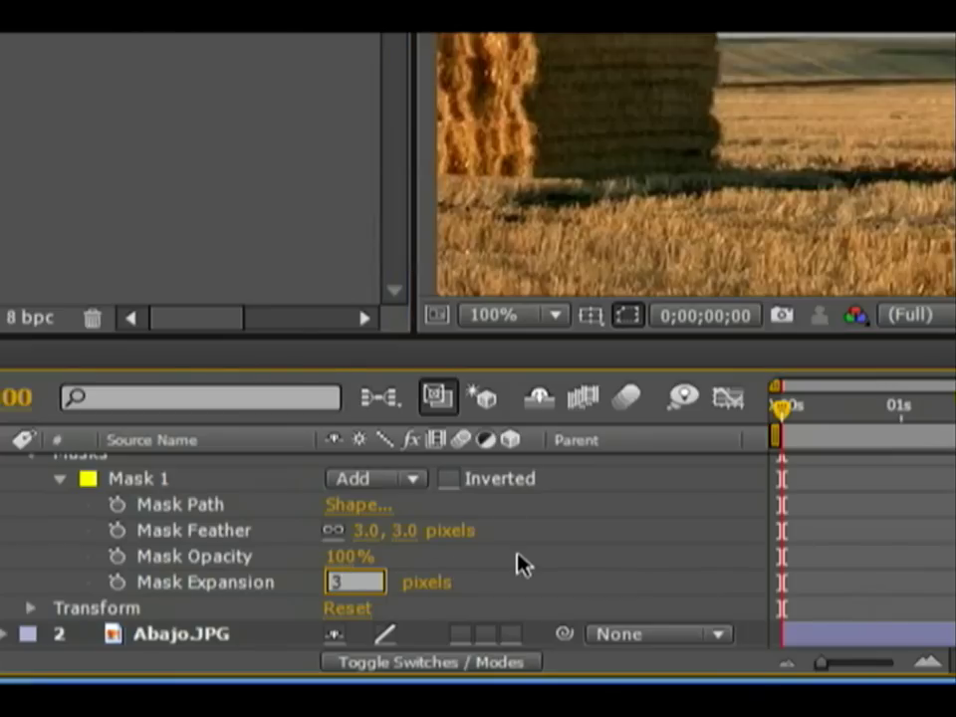
{"action": "key", "text": "Return"}
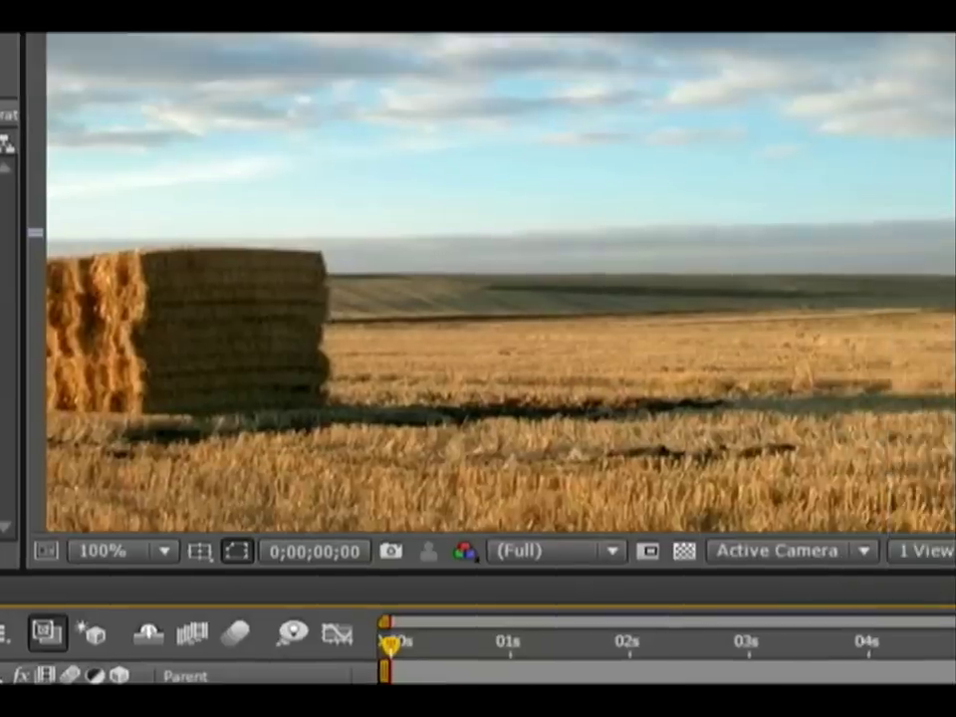
{"action": "scroll", "coordinate": [428, 386], "scroll_direction": "down", "scroll_amount": 2}
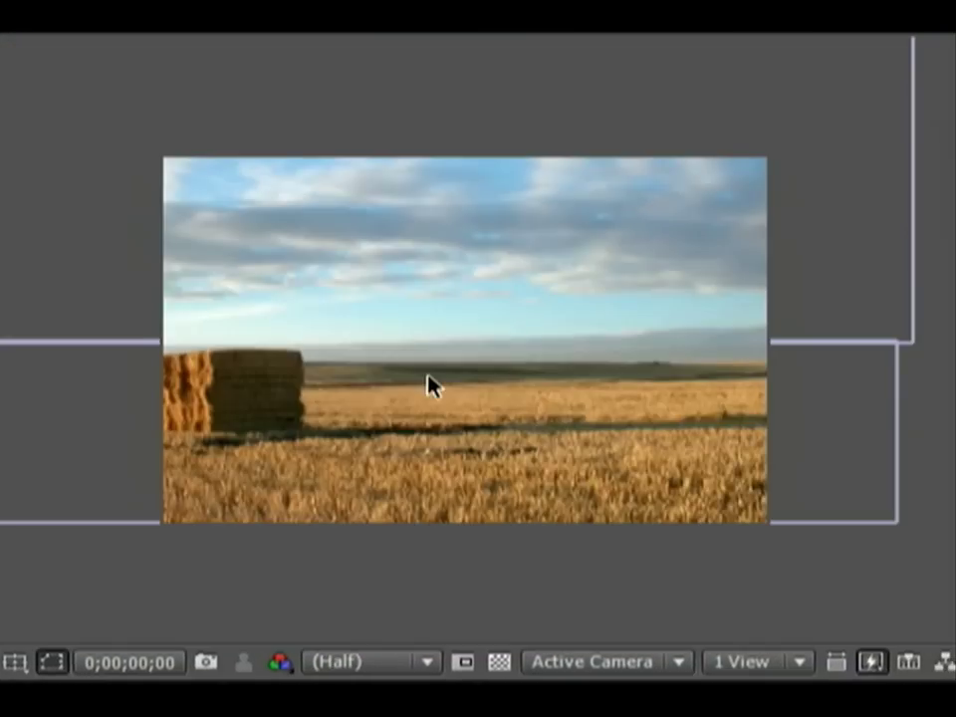
{"action": "scroll", "coordinate": [658, 378], "scroll_direction": "up", "scroll_amount": 2}
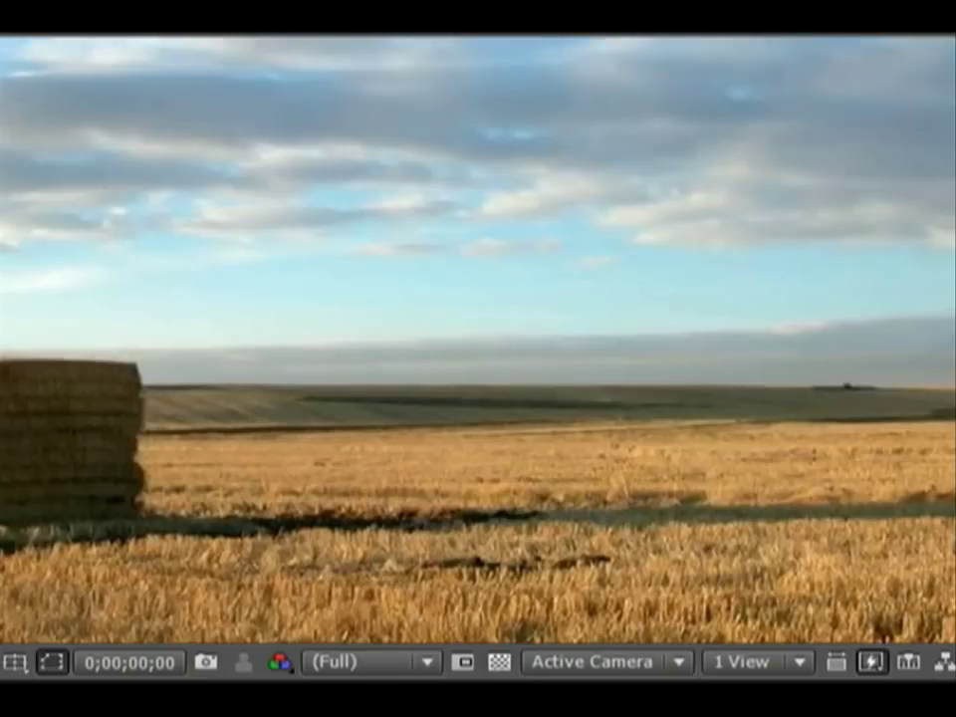
{"action": "left_click_drag", "start_coordinate": [660, 465], "coordinate": [688, 447]}
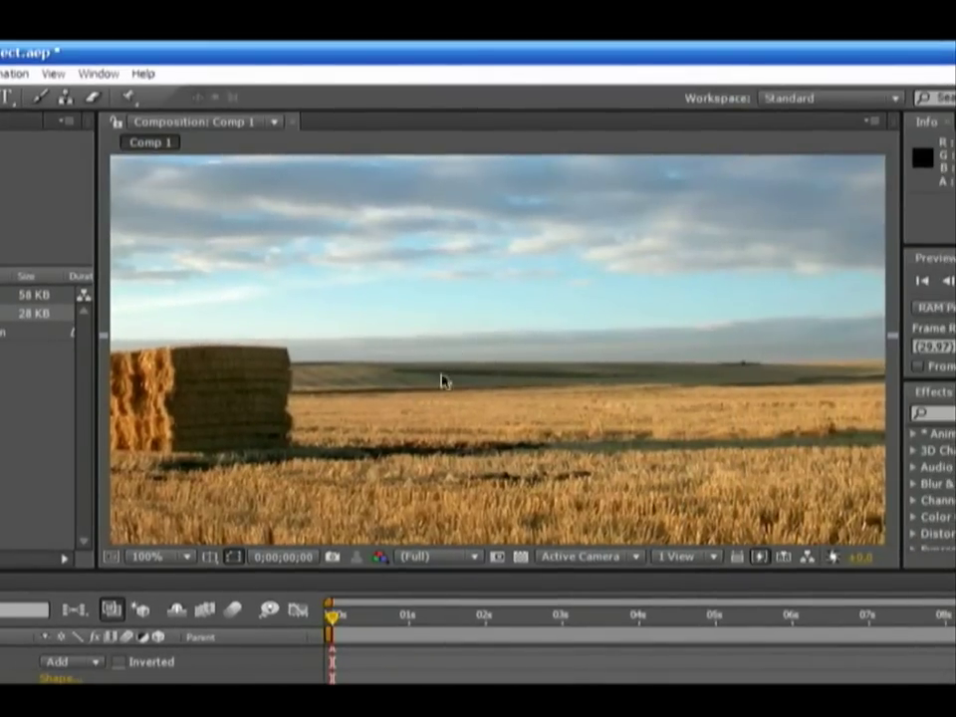
{"action": "scroll", "coordinate": [536, 393], "scroll_direction": "down", "scroll_amount": 2}
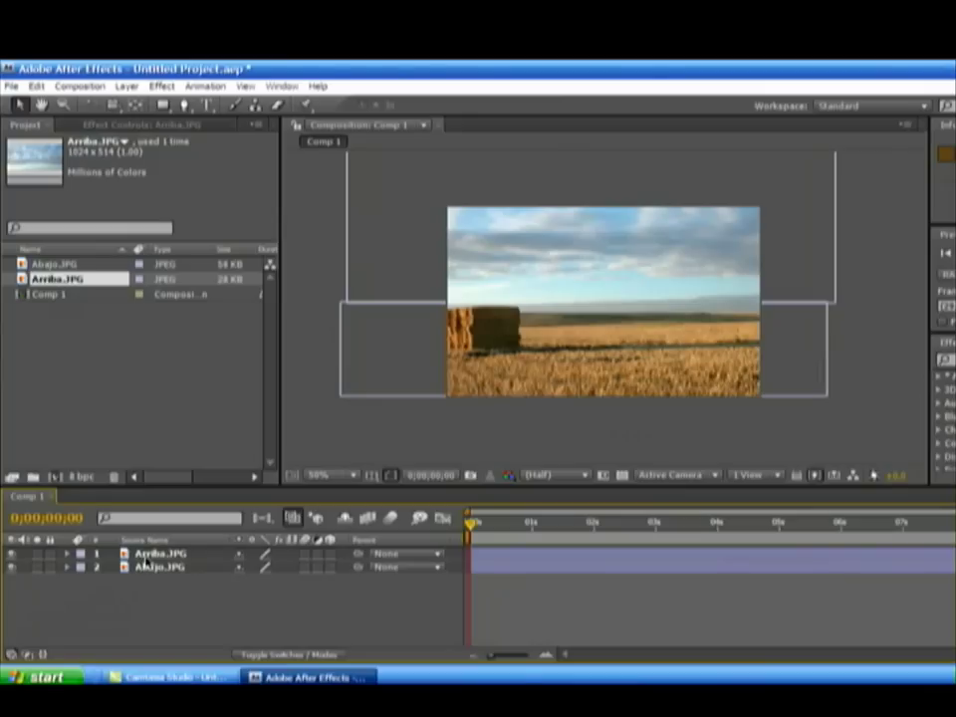
Apply Effect > Distort > Transform to the Arriba.JPG sky layer
{"action": "left_click", "coordinate": [162, 555]}
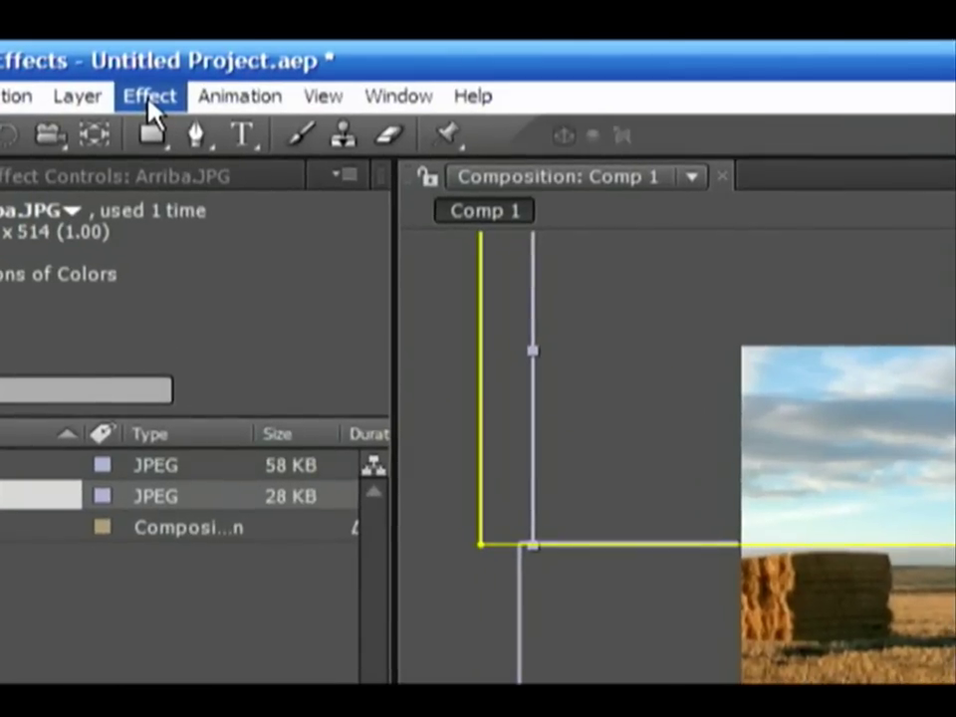
{"action": "left_click", "coordinate": [149, 98]}
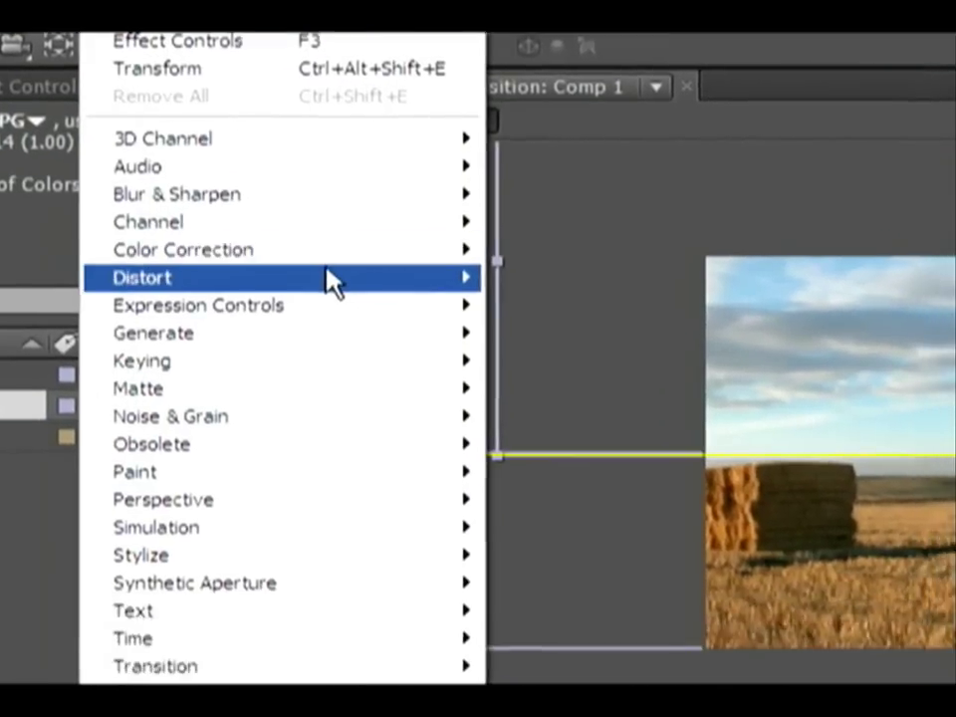
{"action": "mouse_move", "coordinate": [379, 373]}
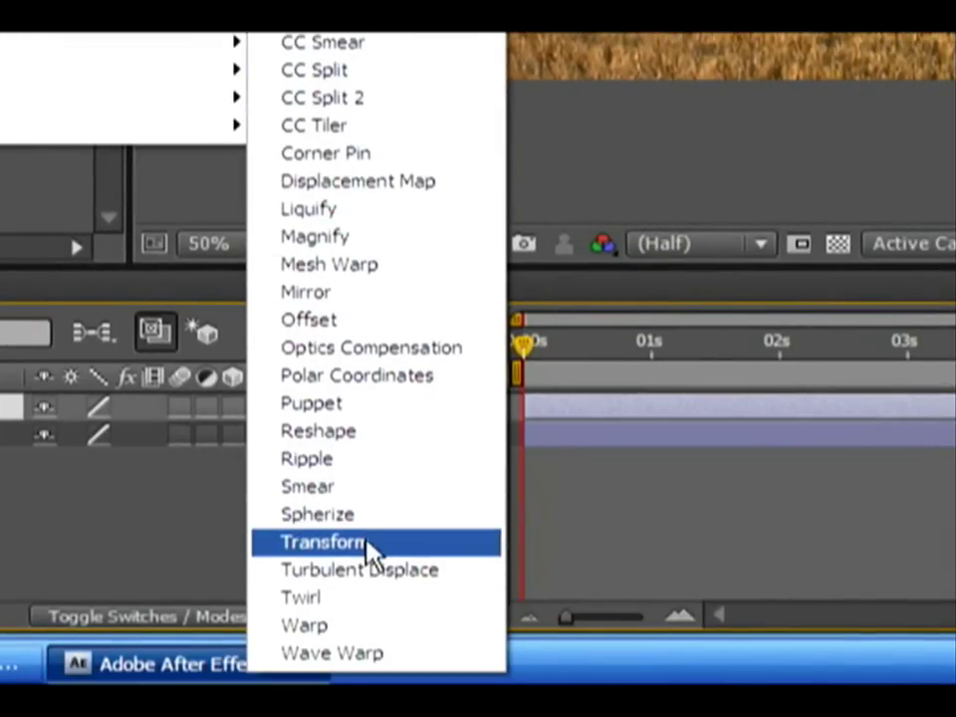
{"action": "left_click", "coordinate": [368, 543]}
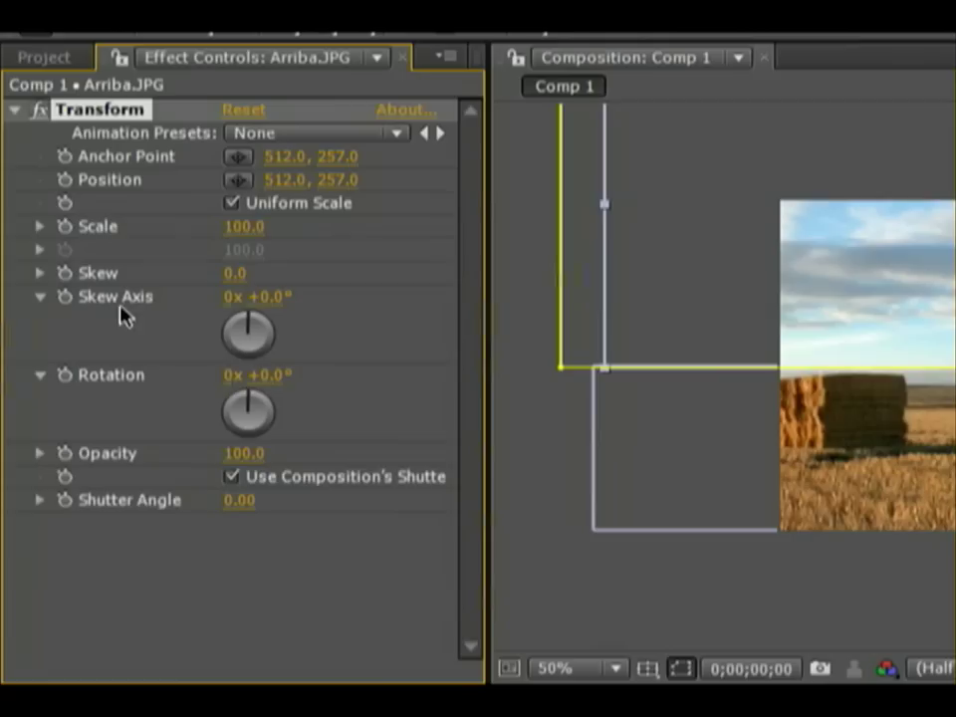
Enter 90° for the Transform Skew Axis and -10 for Skew
{"action": "left_click", "coordinate": [265, 297]}
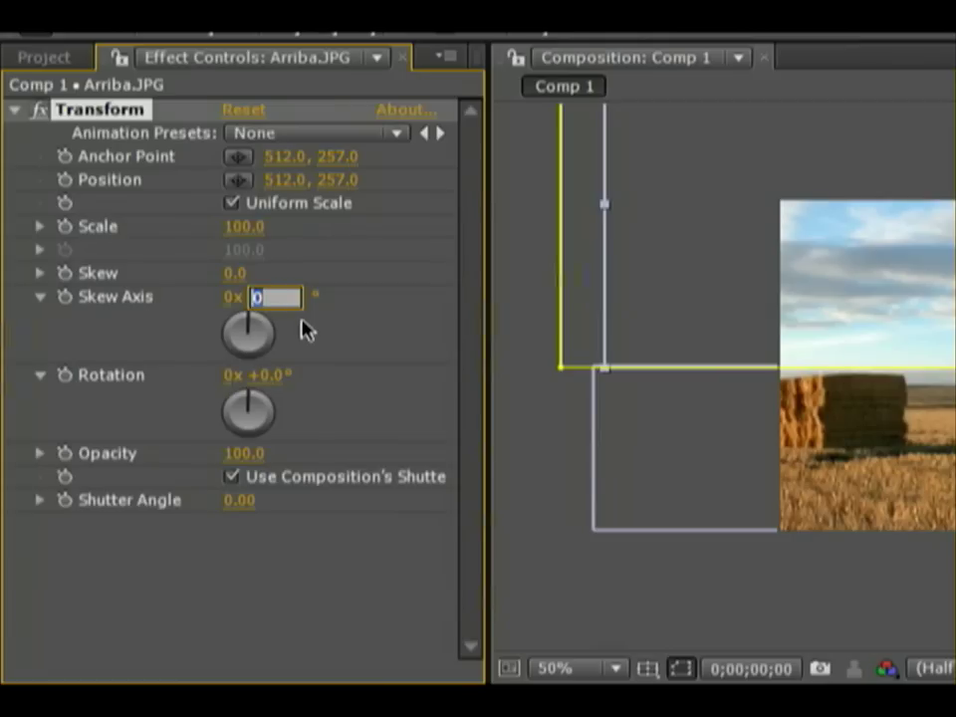
{"action": "type", "text": "90"}
{"action": "left_click", "coordinate": [342, 361]}
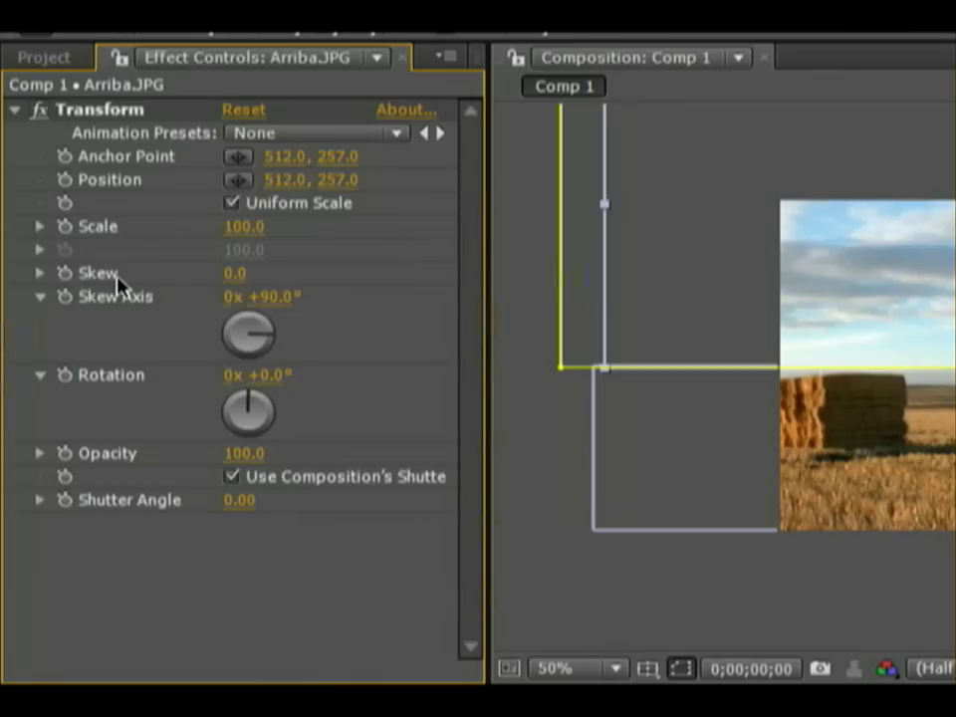
{"action": "left_click", "coordinate": [235, 273]}
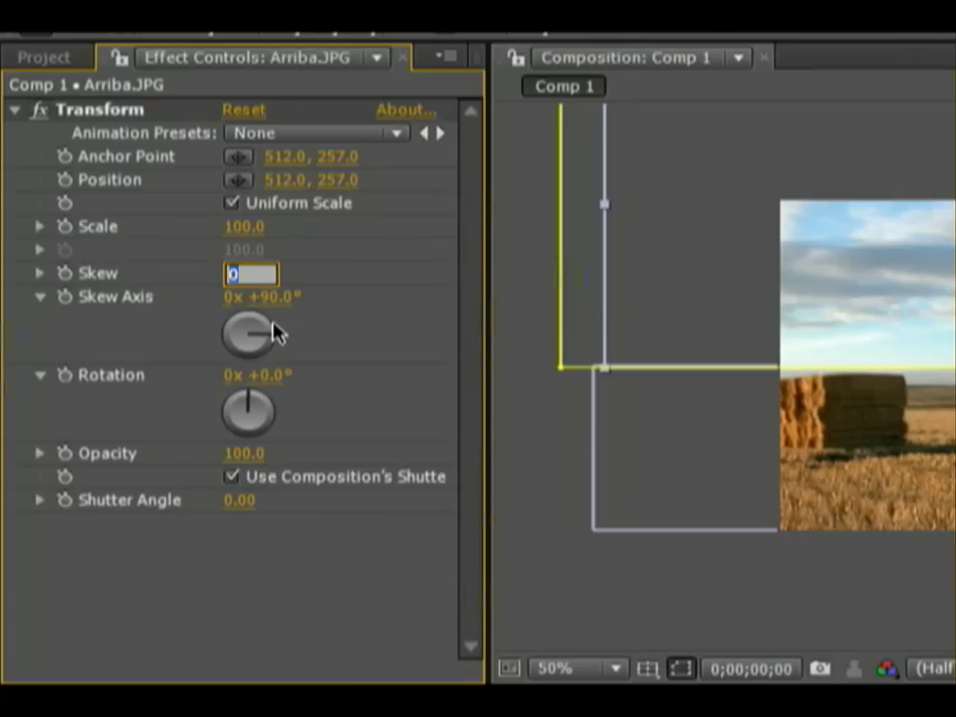
{"action": "type", "text": "-10"}
{"action": "key", "text": "Return"}
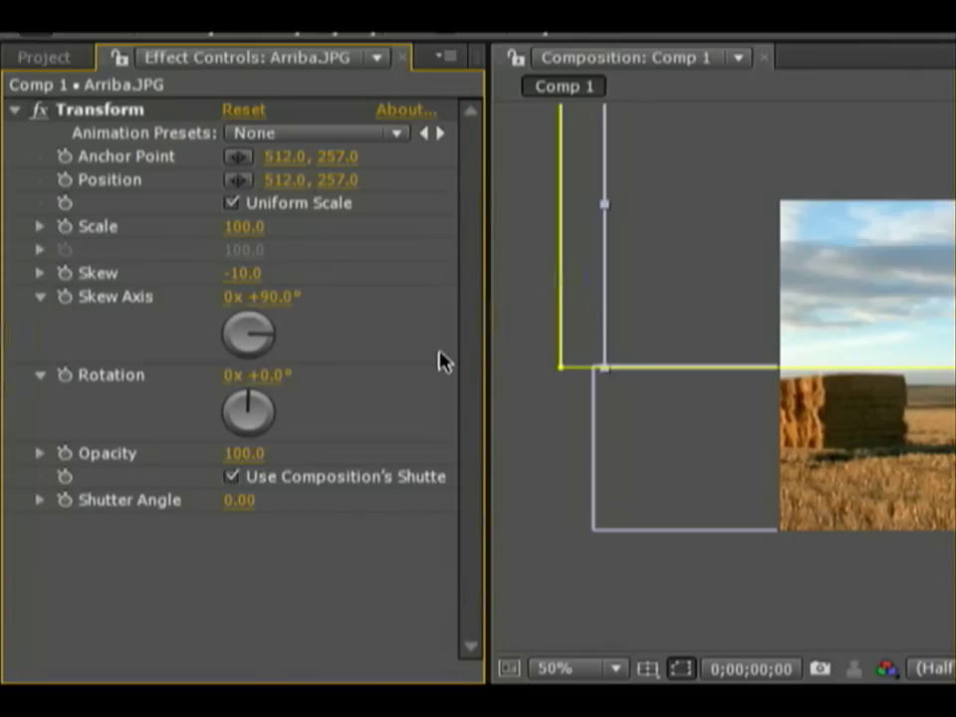
Set the Transform anchor point at the horizon's left end so the sky fills down to the field
{"action": "left_click", "coordinate": [242, 161]}
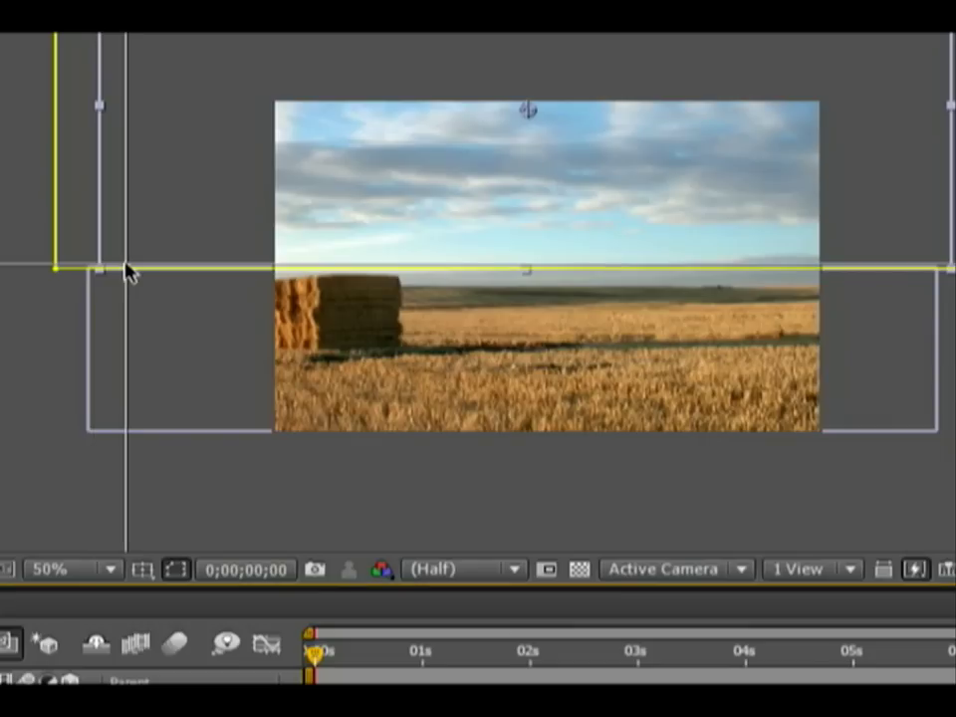
{"action": "left_click", "coordinate": [124, 271]}
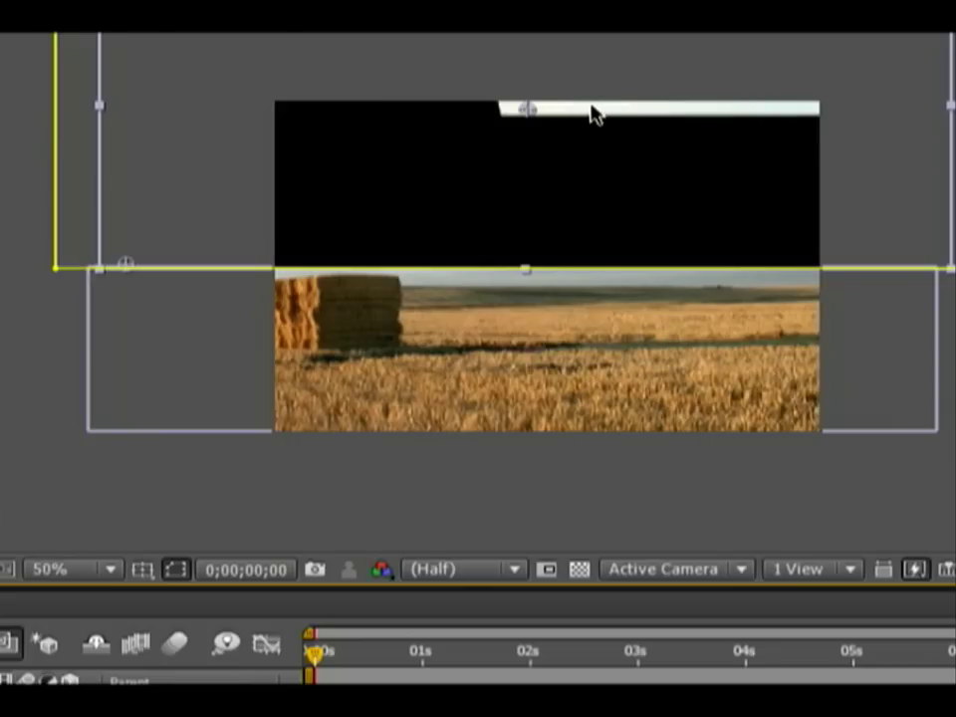
{"action": "left_click_drag", "start_coordinate": [554, 115], "coordinate": [211, 265]}
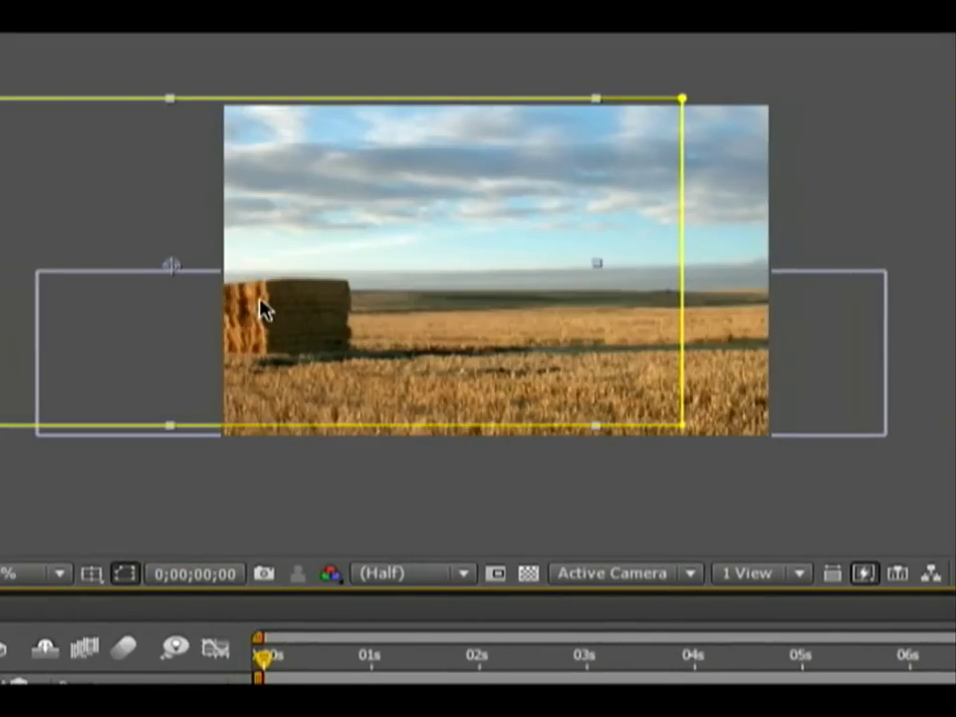
{"action": "key", "text": "period"}
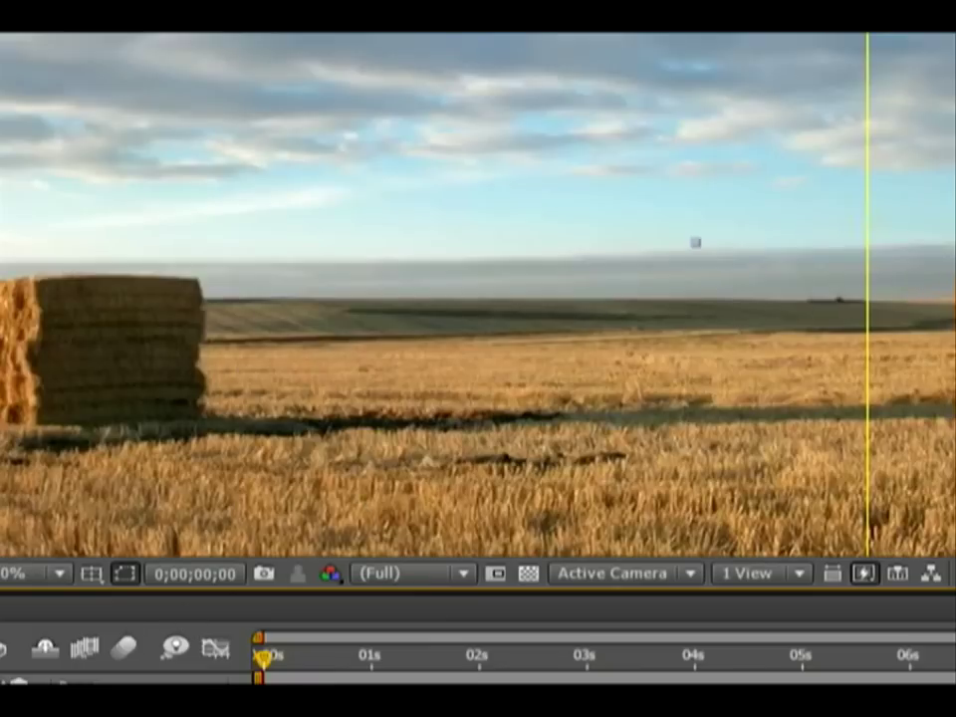
{"action": "left_click_drag", "start_coordinate": [99, 215], "coordinate": [175, 202]}
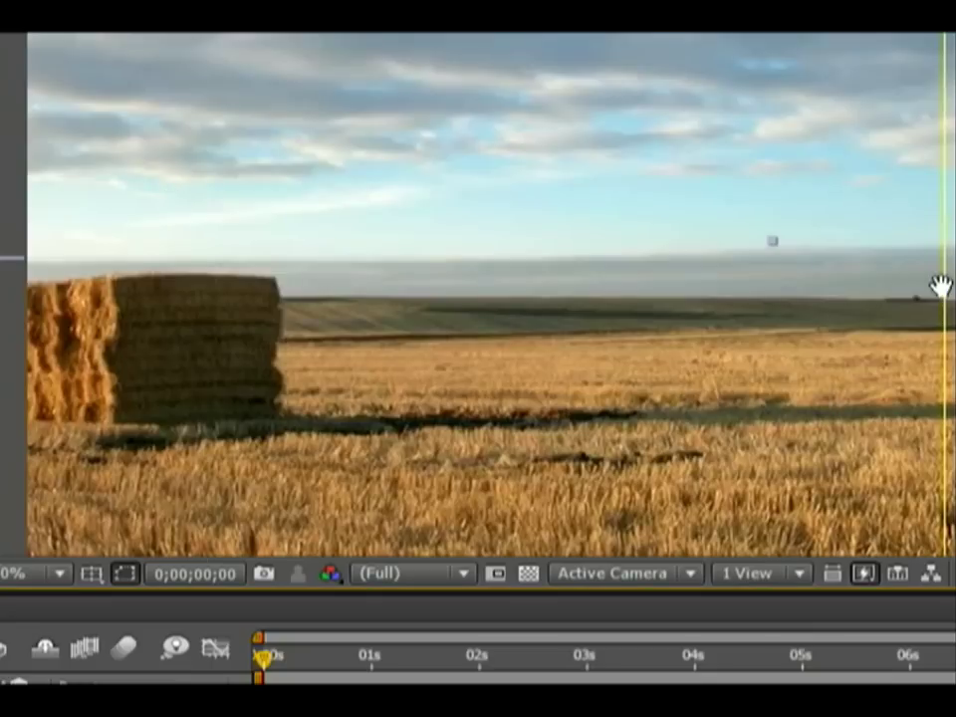
{"action": "key", "text": "period"}
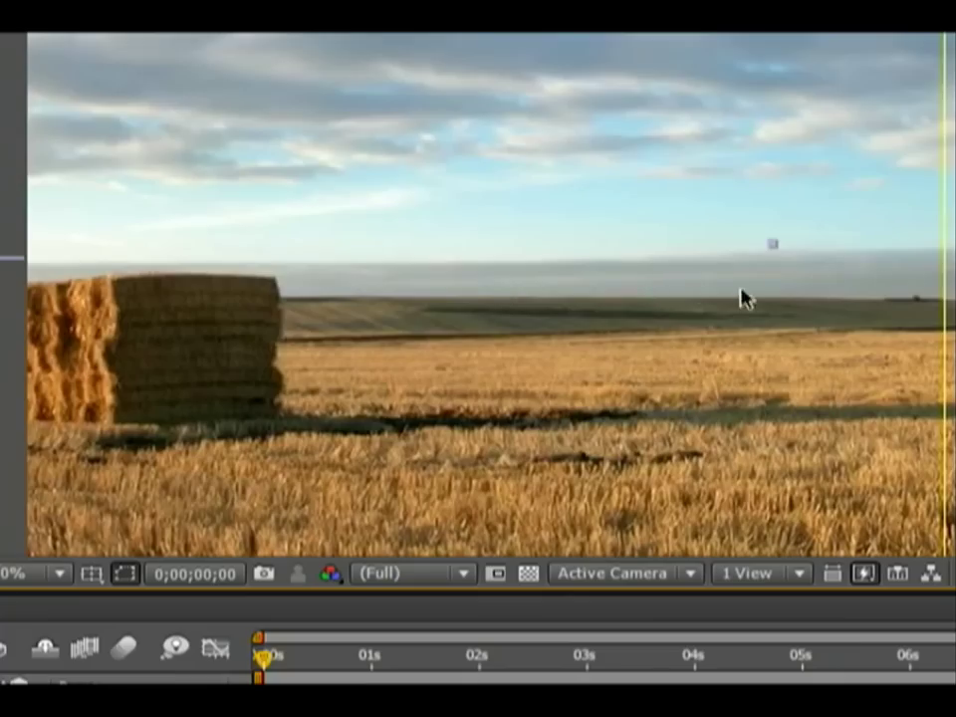
{"action": "scroll", "coordinate": [437, 293], "scroll_direction": "down", "scroll_amount": 2}
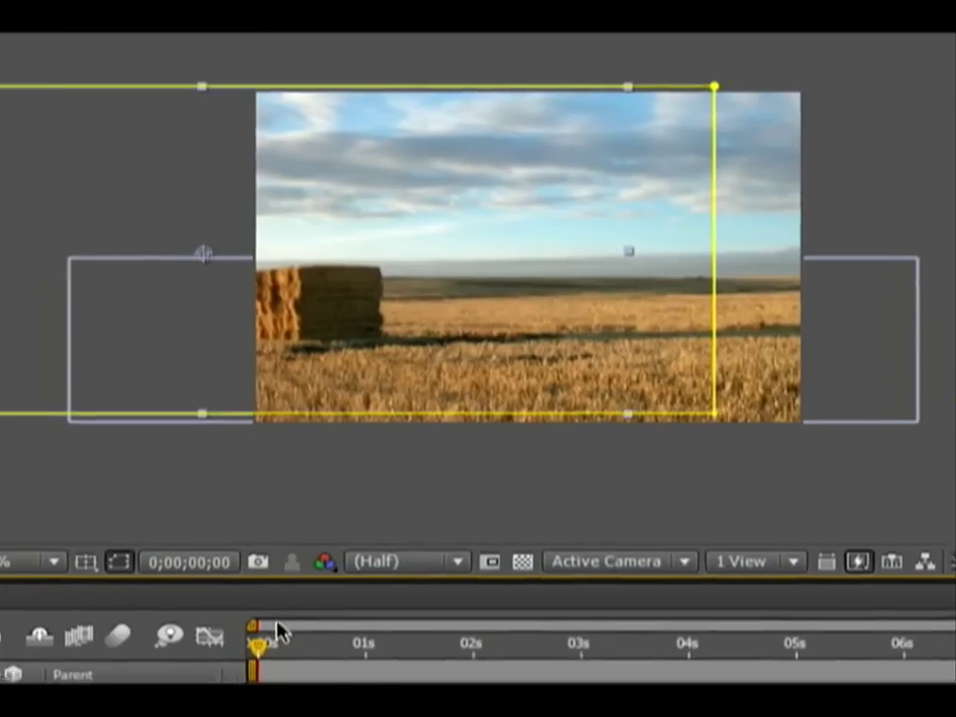
Record a Skew keyframe of -10 on the sky layer at 0s
{"action": "left_click", "coordinate": [430, 671]}
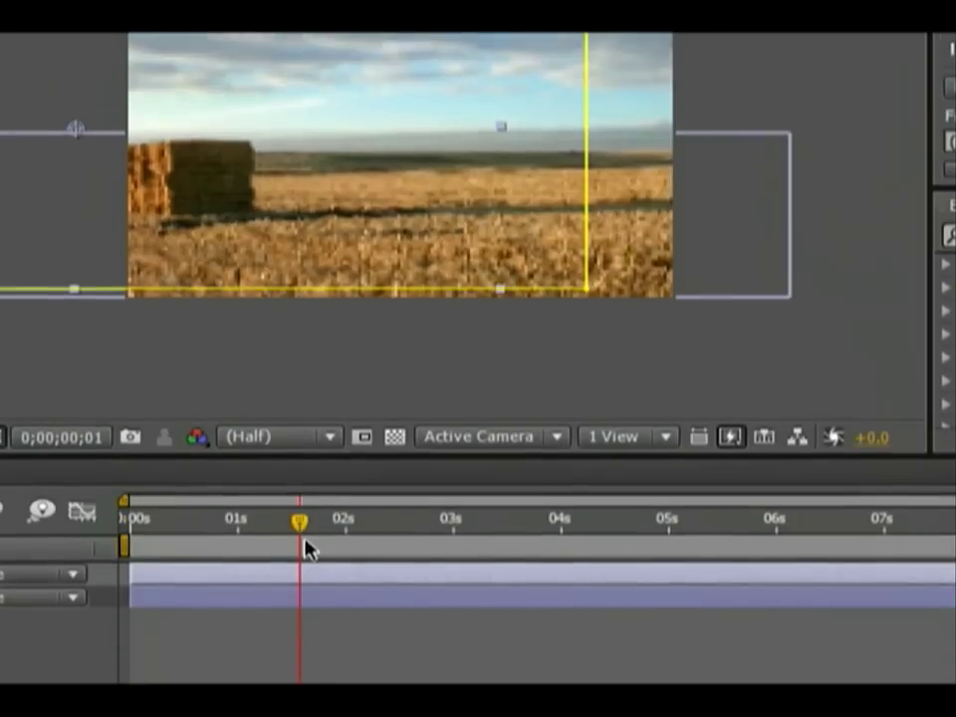
{"action": "left_click", "coordinate": [332, 548]}
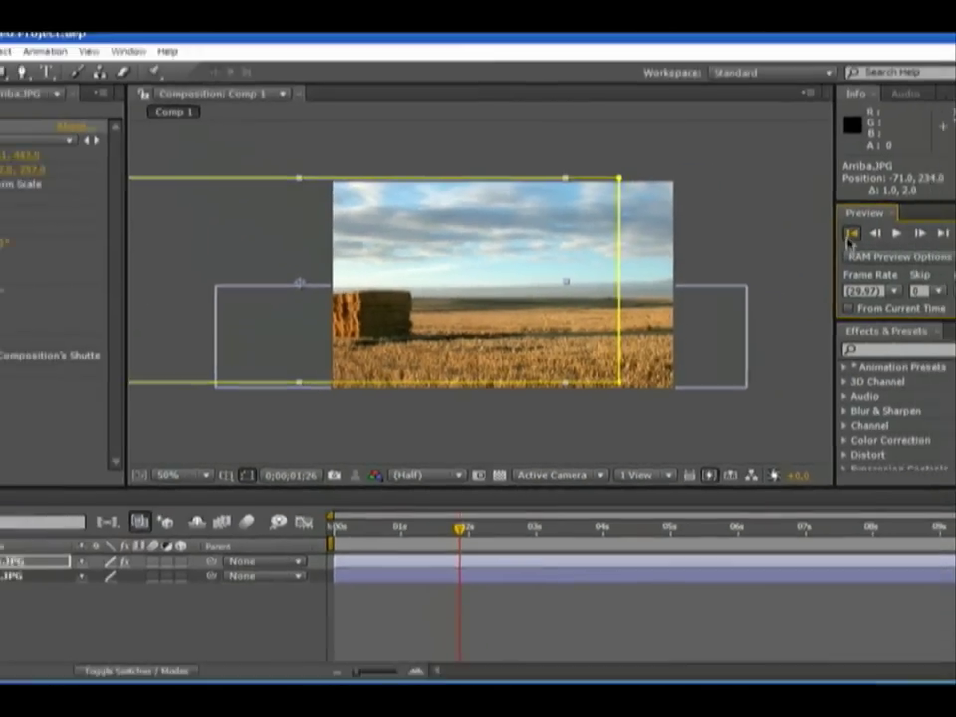
{"action": "left_click", "coordinate": [850, 237]}
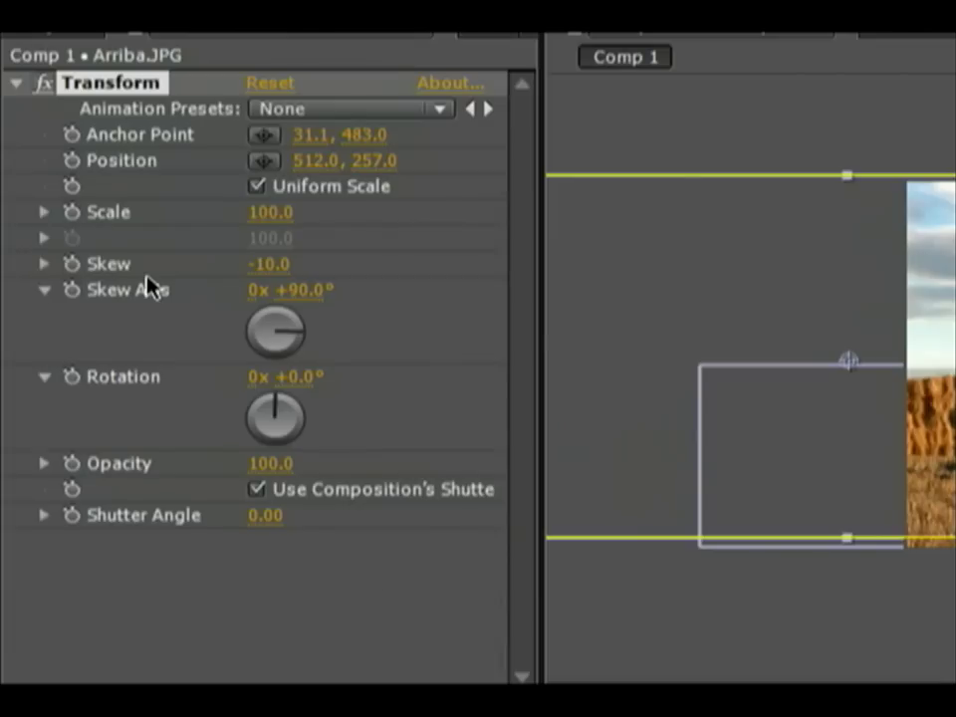
{"action": "left_click", "coordinate": [72, 264]}
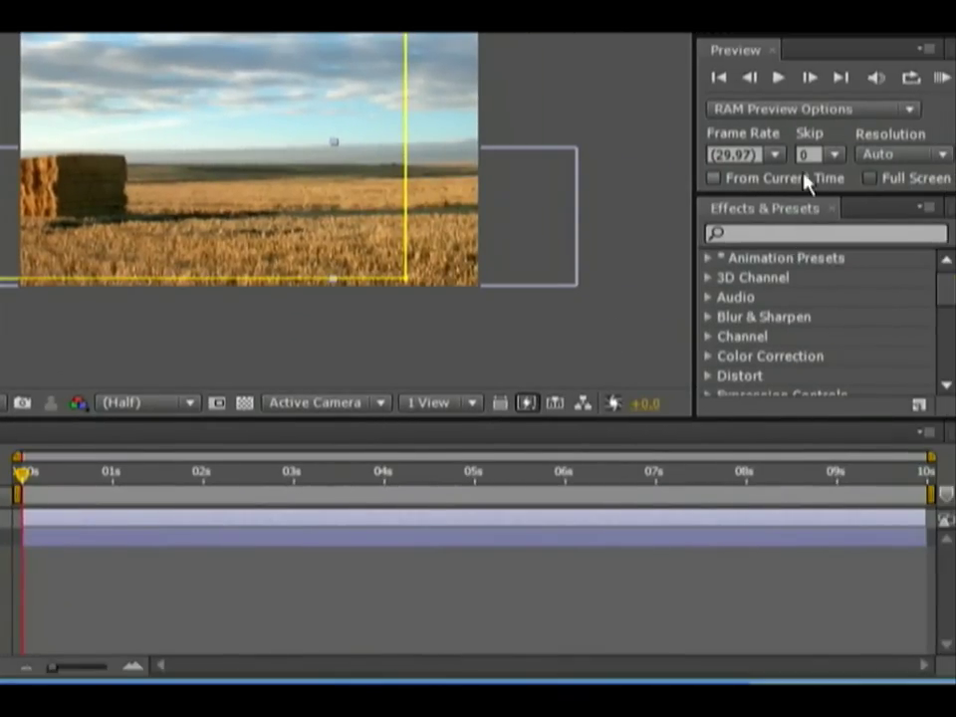
Add a Skew keyframe of 10 at the composition's last frame, 0;00;09;29
{"action": "left_click", "coordinate": [841, 81]}
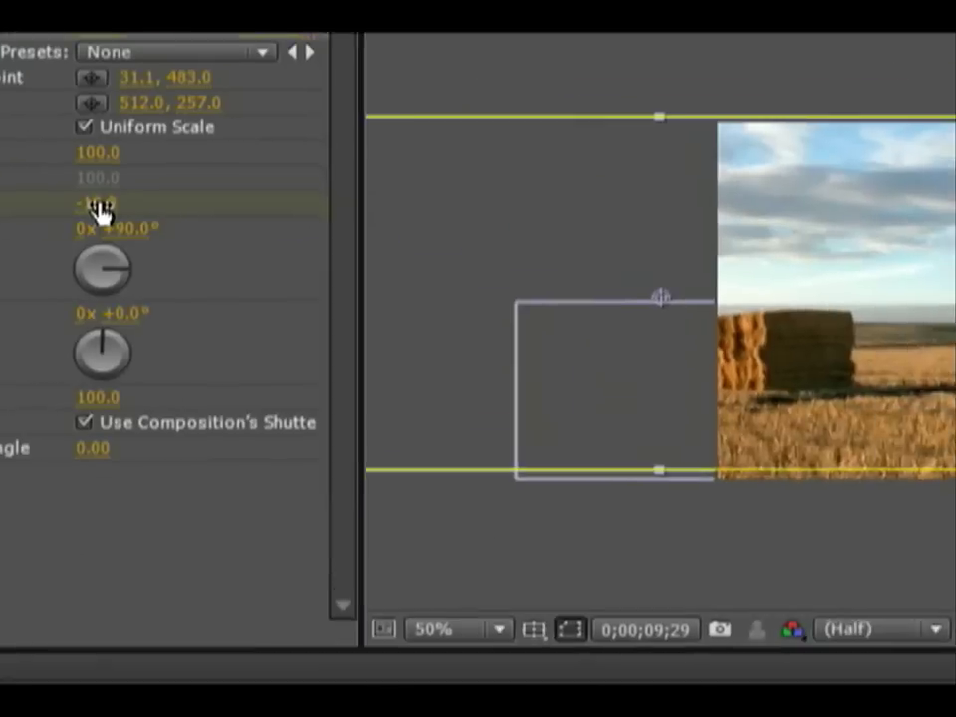
{"action": "left_click", "coordinate": [257, 239]}
{"action": "type", "text": "1"}
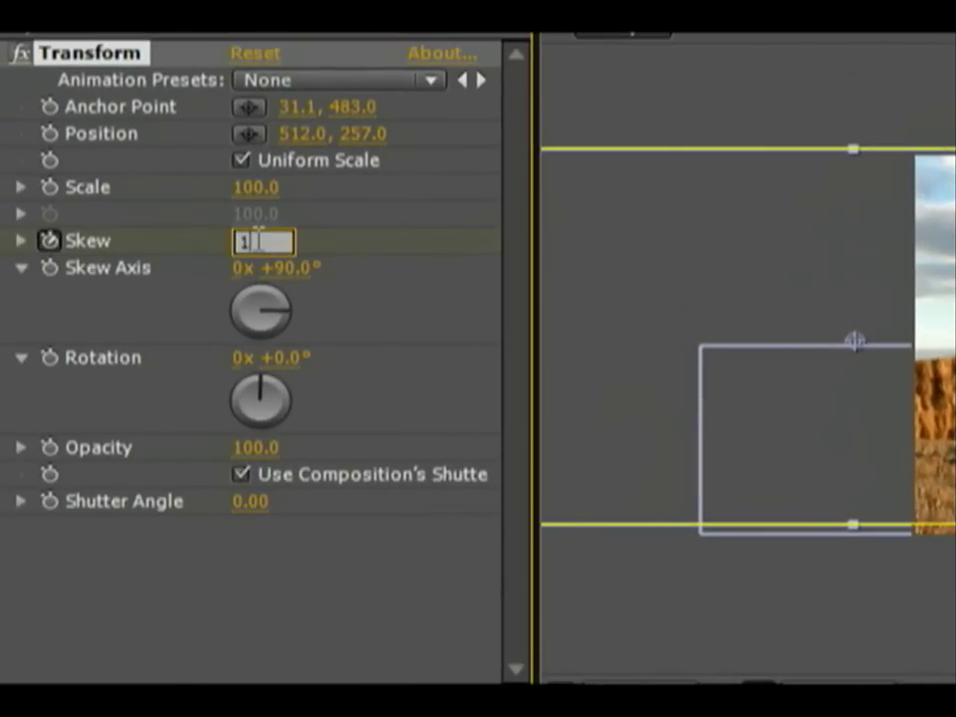
{"action": "type", "text": "0"}
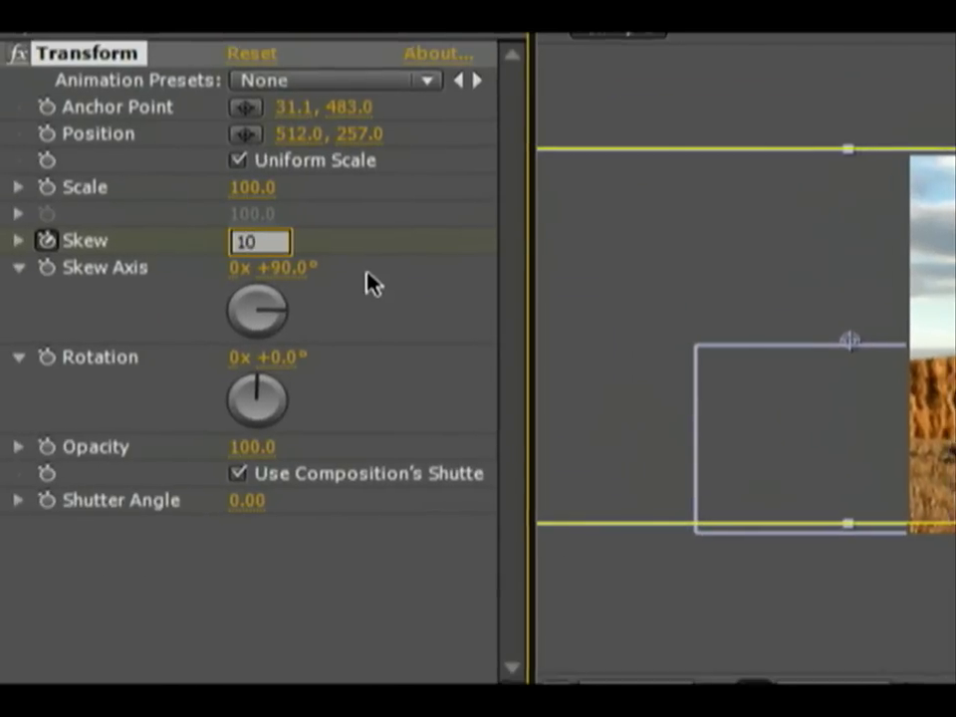
{"action": "key", "text": "Return"}
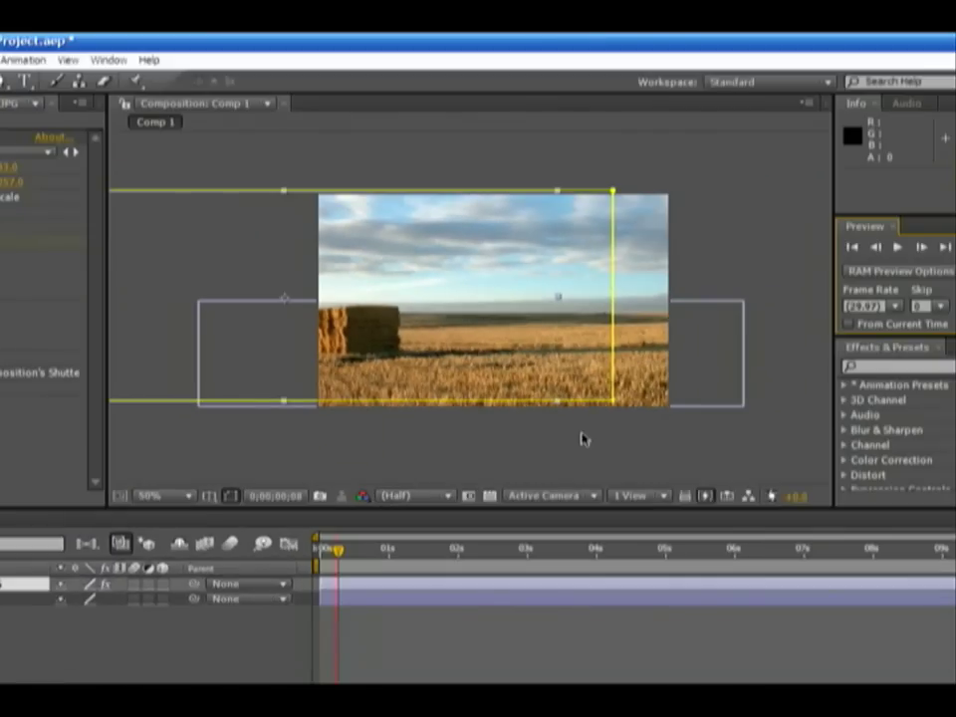